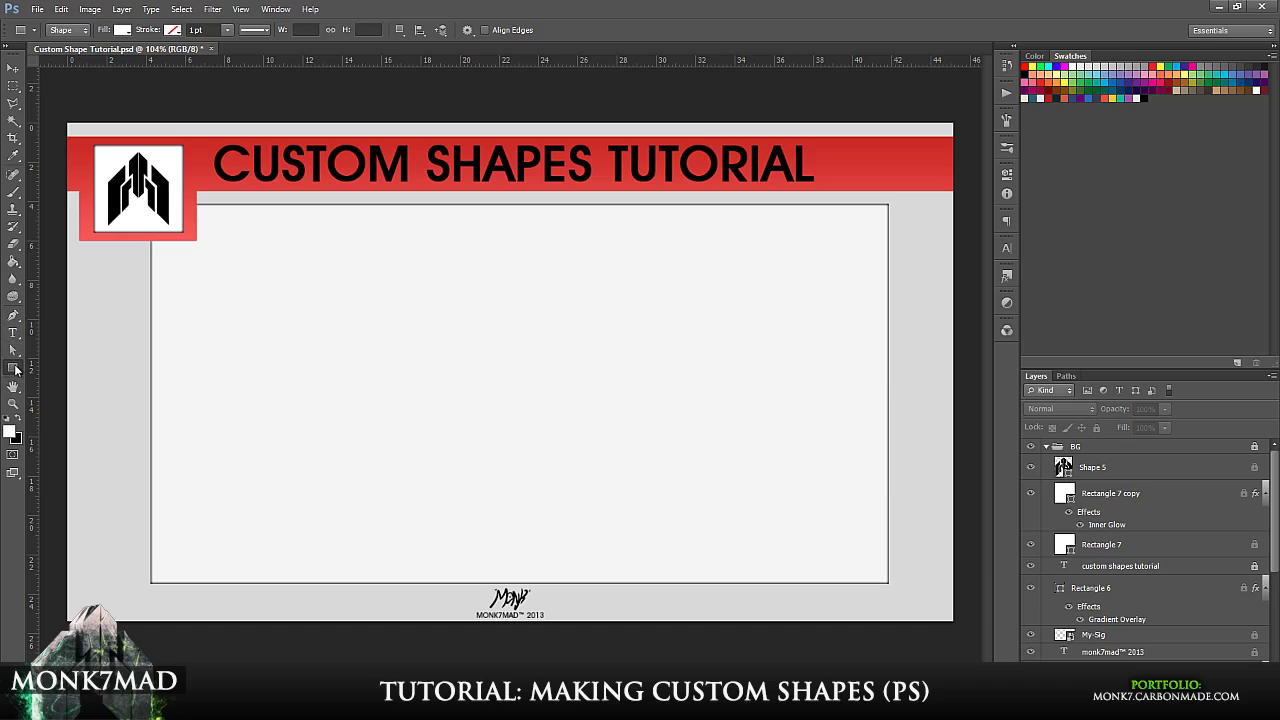
Choose the Custom Shape Tool and select the lowercase "f" logo as its shape.
right_click(16, 369)
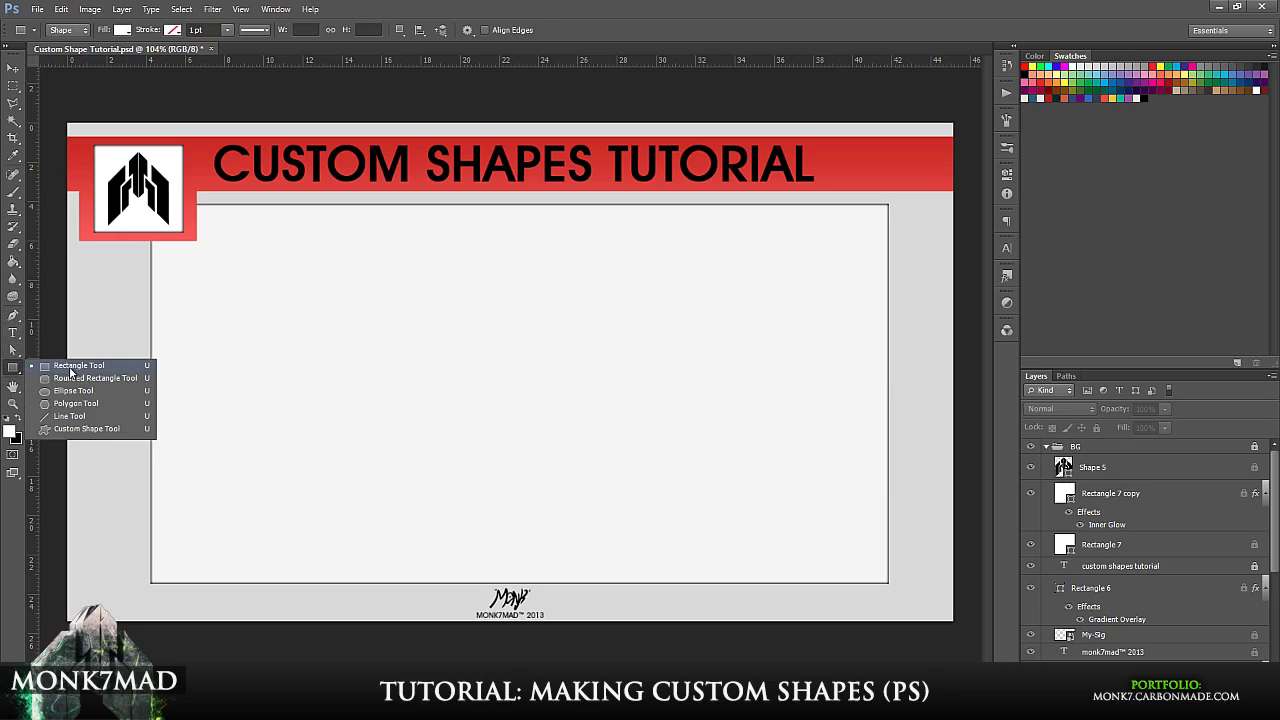
left_click(86, 429)
left_click(527, 34)
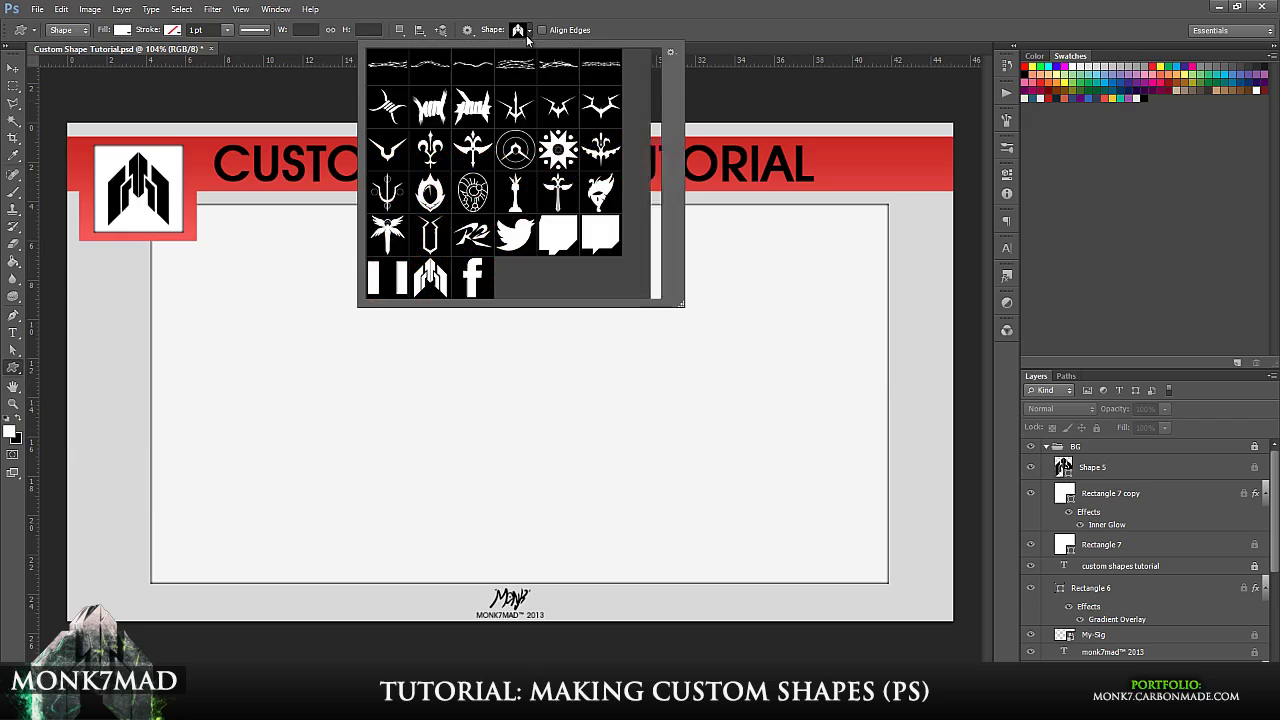
left_click(481, 286)
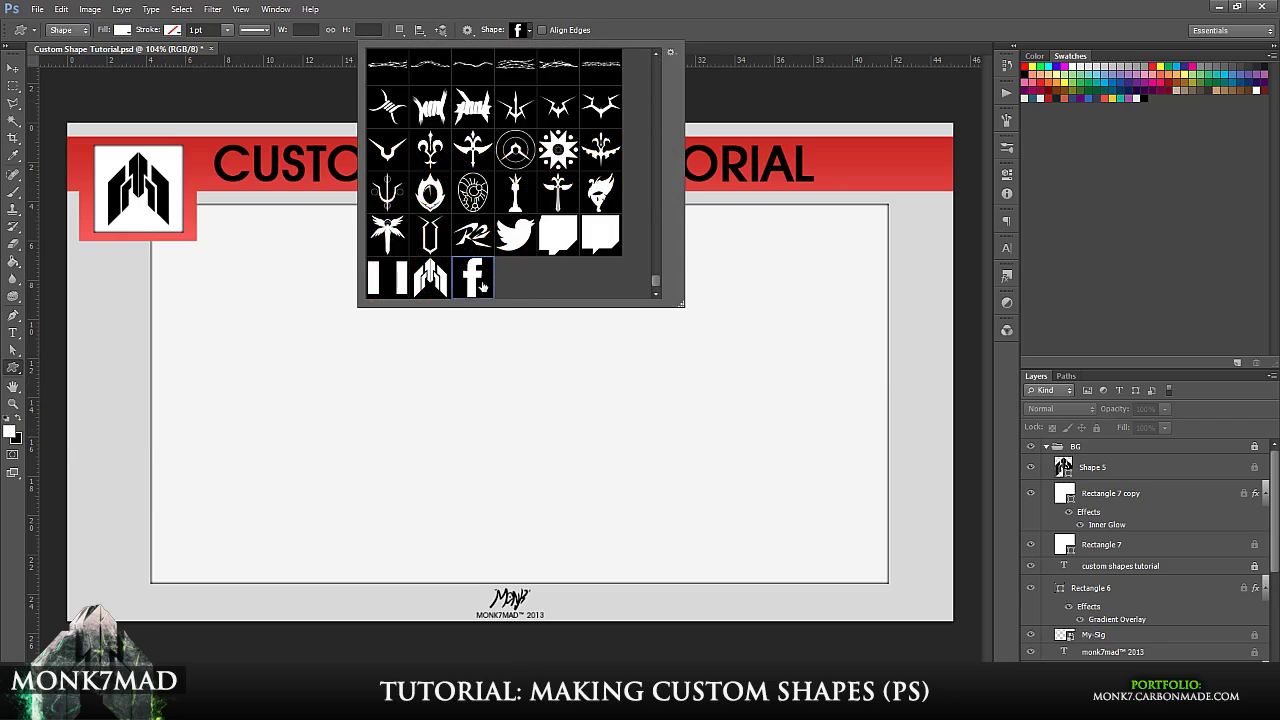
Set the foreground color to blue 257fcc and draw the "f" shape about 115 × 245 px in the white panel.
left_click(19, 423)
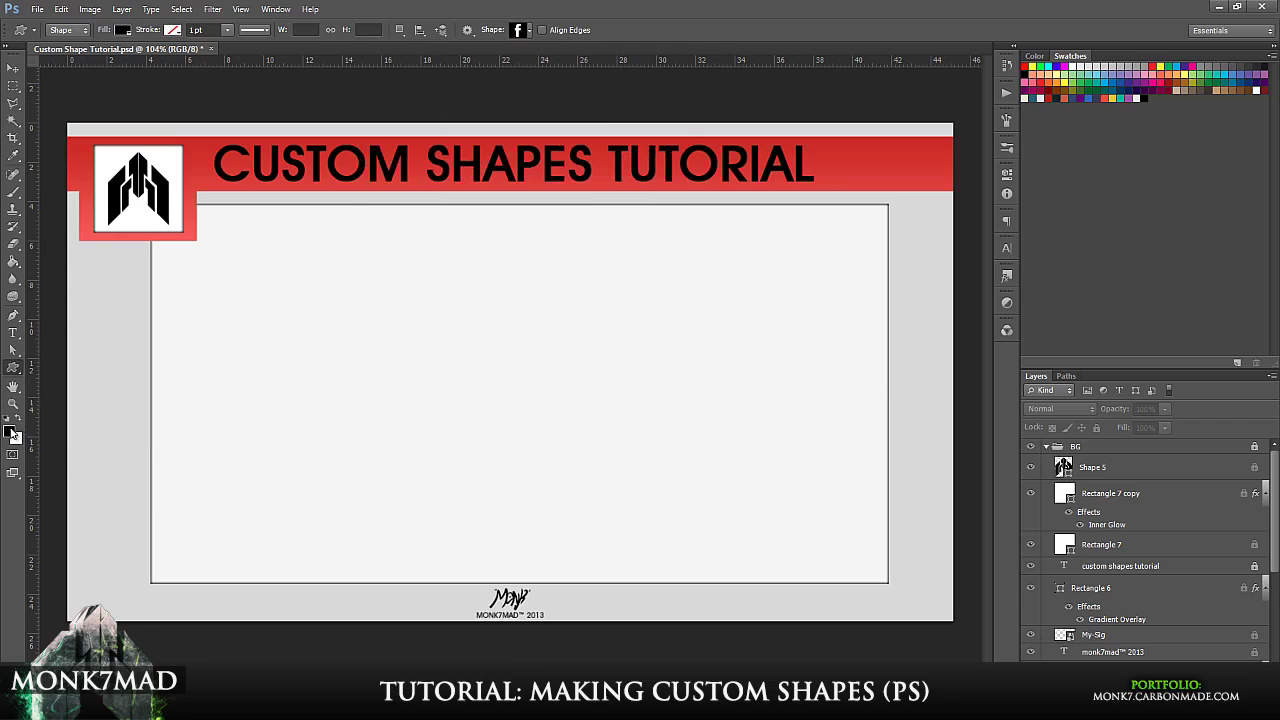
left_click(9, 430)
left_click_drag(1047, 549, 993, 500)
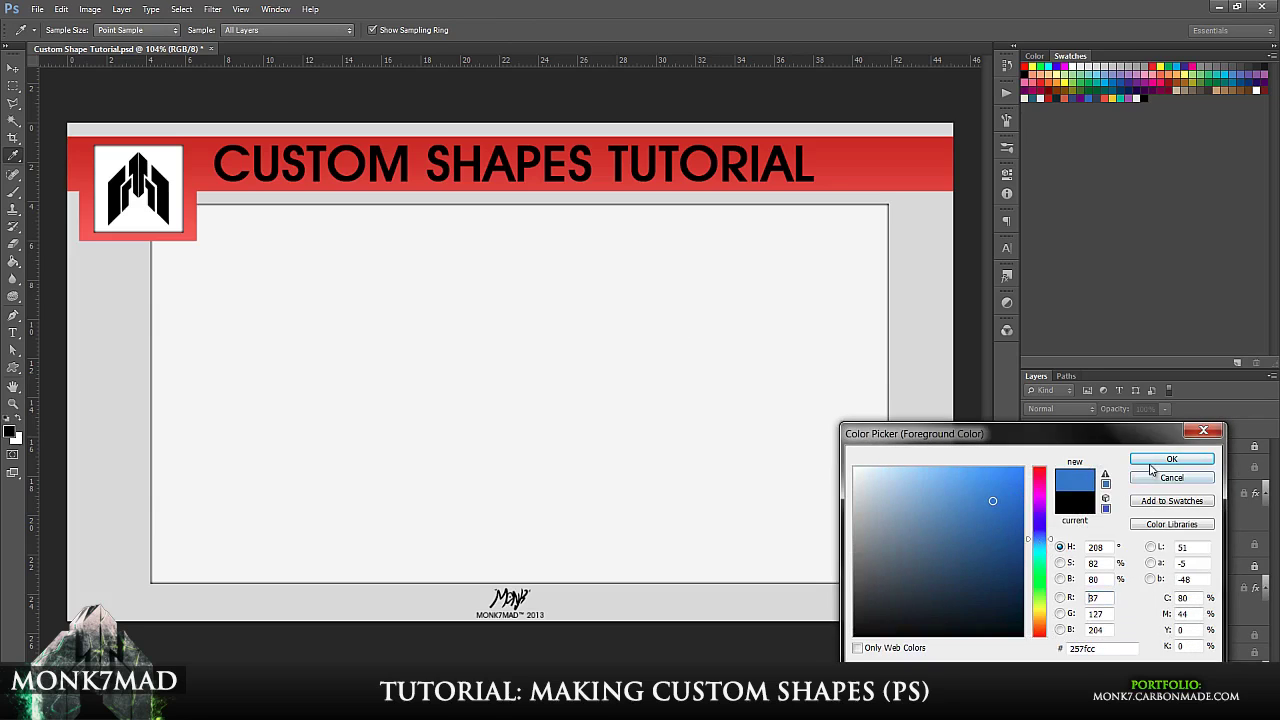
left_click(1171, 458)
left_click_drag(342, 276, 443, 445)
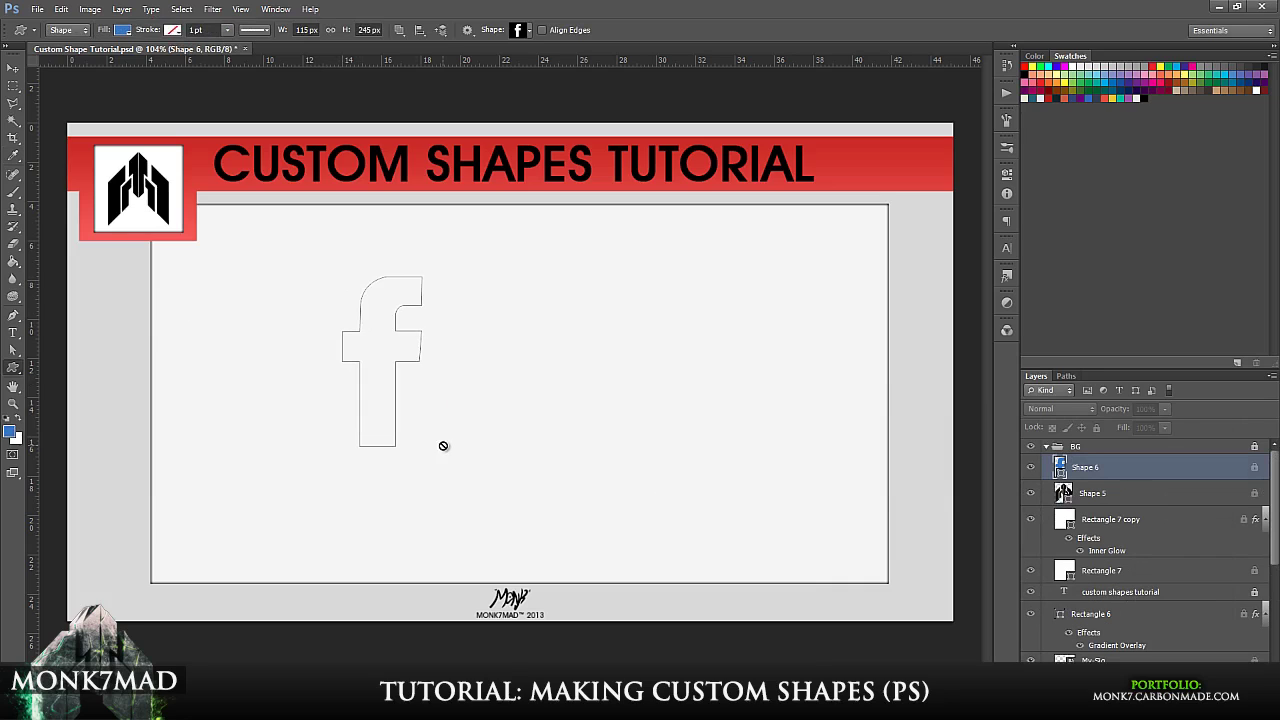
Move the "f" shape's layer out of the BG group to the top of the stack and shift the shape into the panel's right half.
left_click(14, 68)
mouse_move(384, 331)
left_mouse_down()
mouse_move(474, 354)
mouse_move(386, 334)
left_mouse_up()
left_click(1137, 470)
left_click_drag(1137, 470, 1142, 440)
left_click_drag(395, 335, 708, 316)
left_click(1046, 472)
Scale the "f" shape up to nearly the full panel height and center it in the panel.
left_click_drag(733, 450, 885, 562)
key("Return")
key("Return")
left_click_drag(740, 514, 529, 465)
left_click(691, 399)
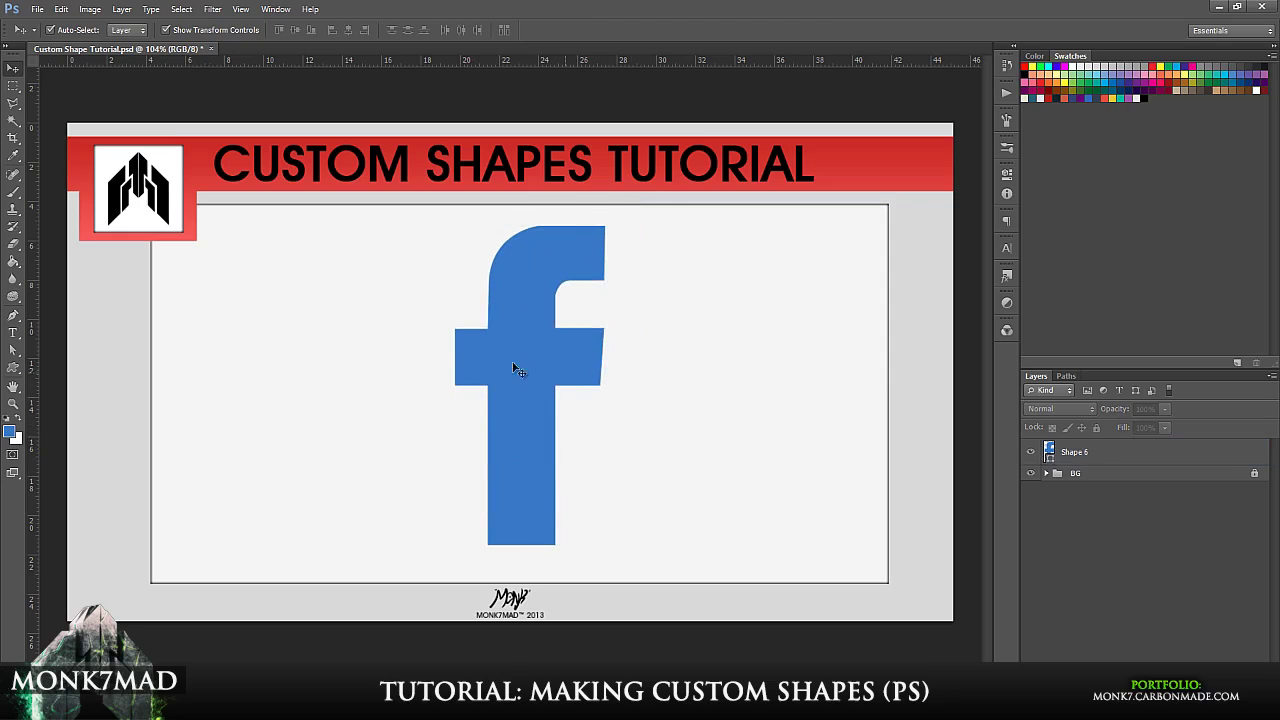
Scale the "f" shape down to about a third of the panel height, place it in the panel's left part and hide its layer.
left_click(580, 348)
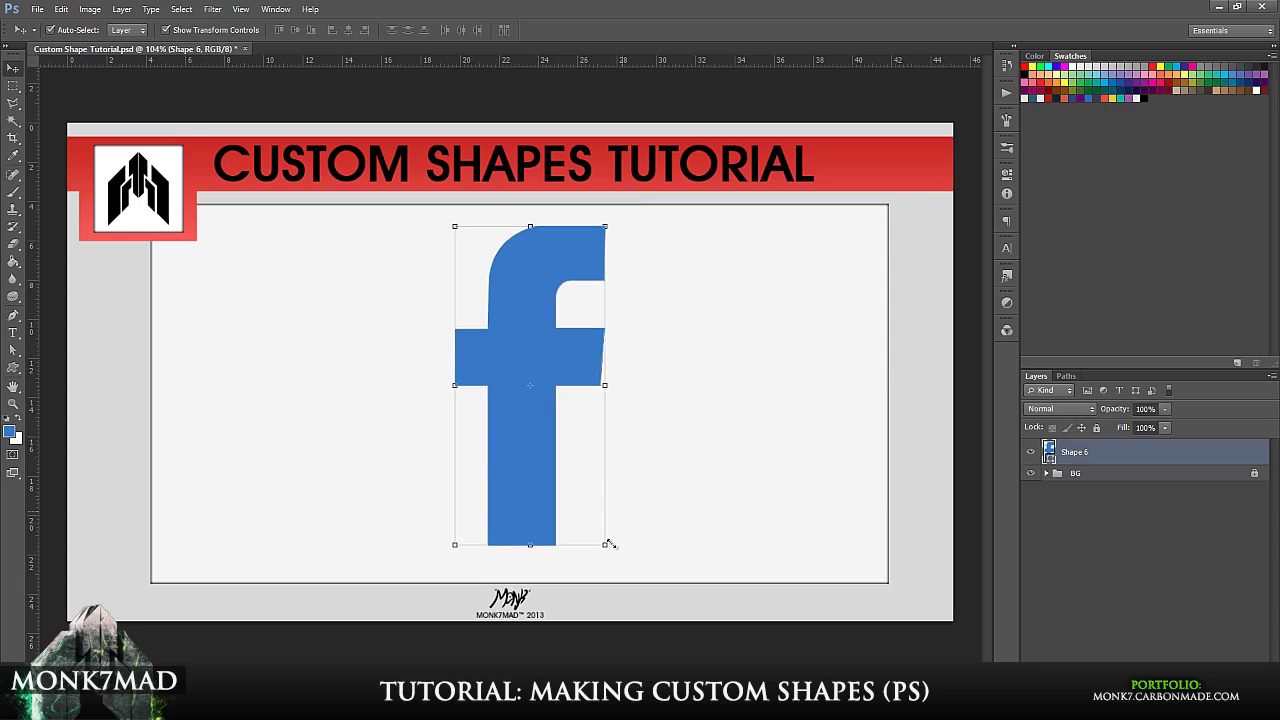
left_click_drag(606, 545, 272, 366)
key("Return")
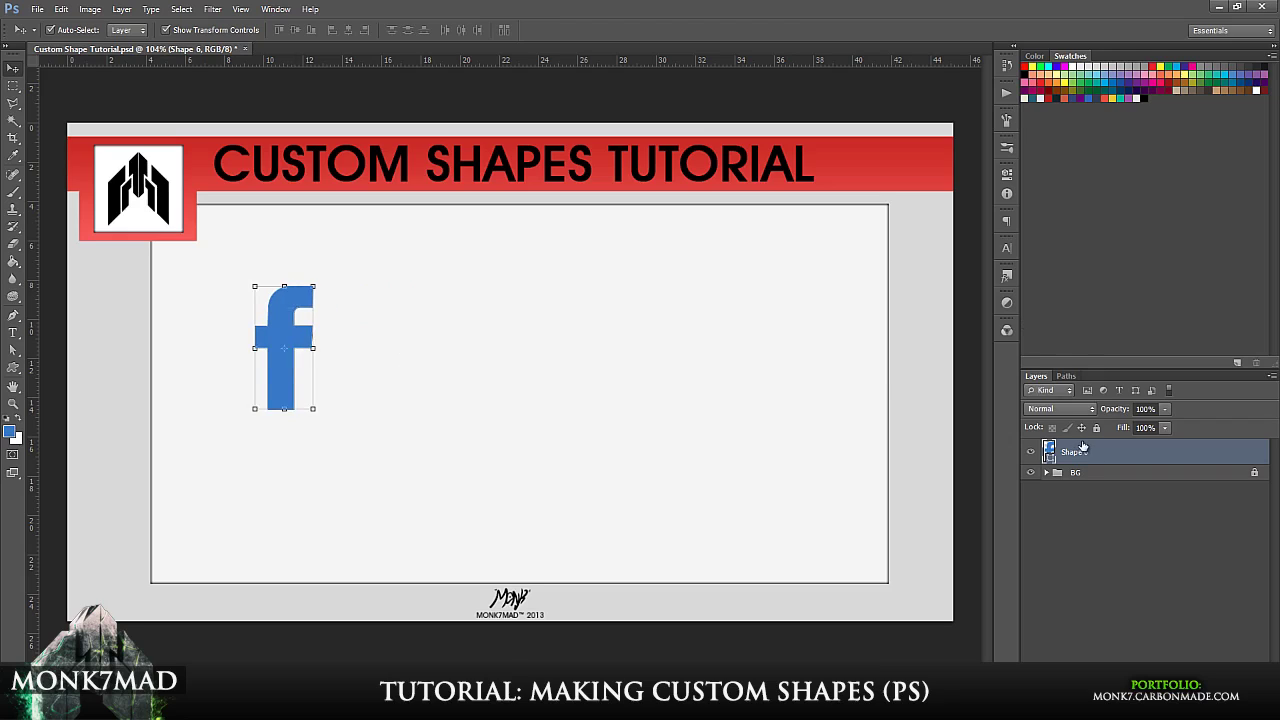
left_click(1031, 452)
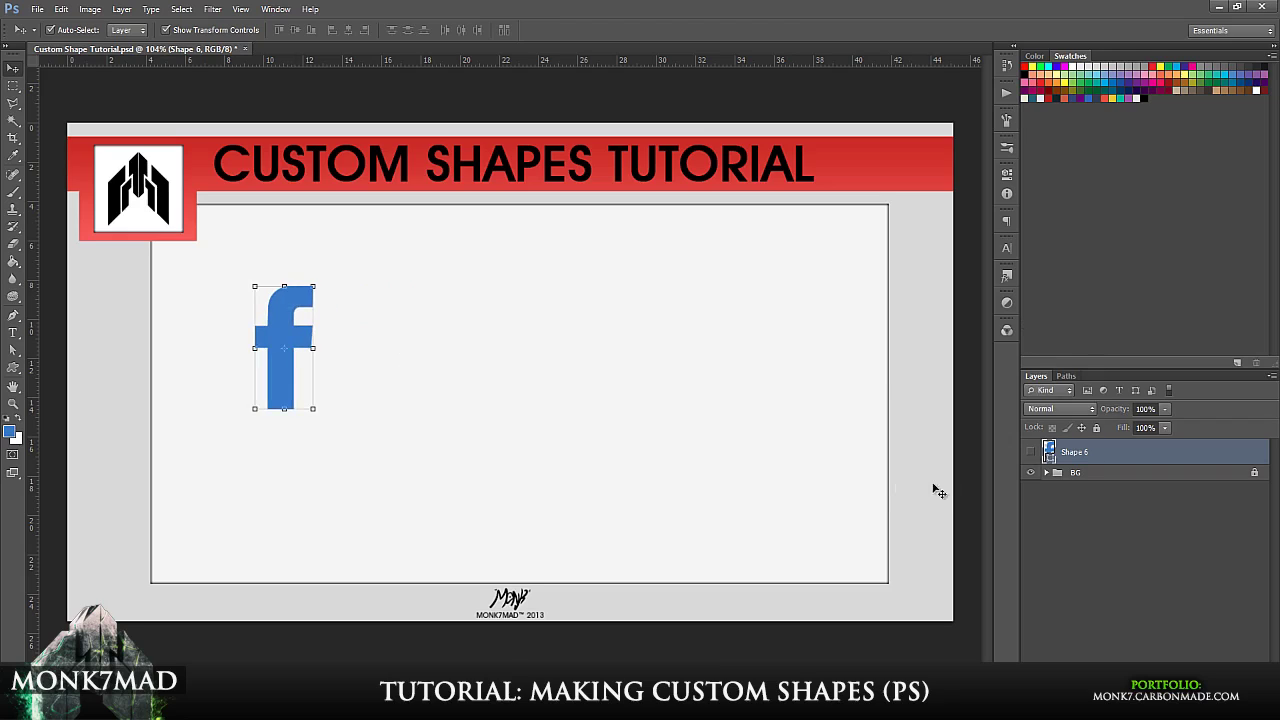
left_click(966, 402)
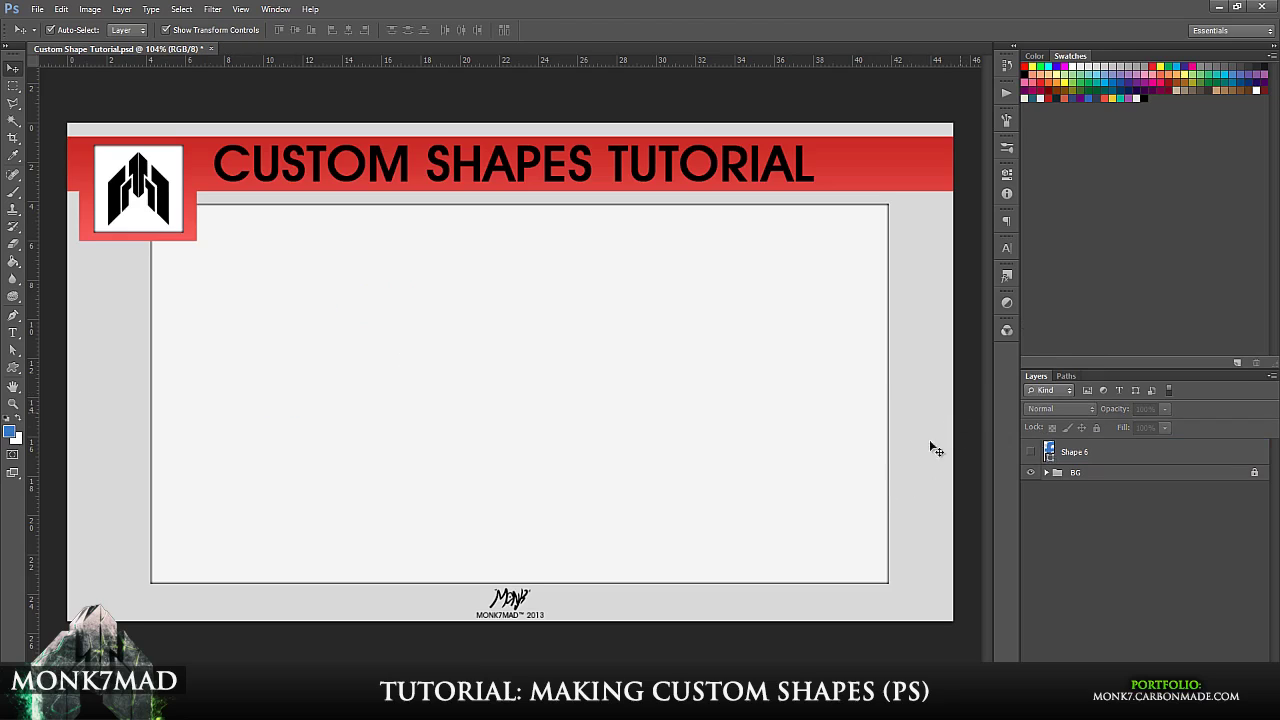
left_click(13, 367)
left_click(522, 32)
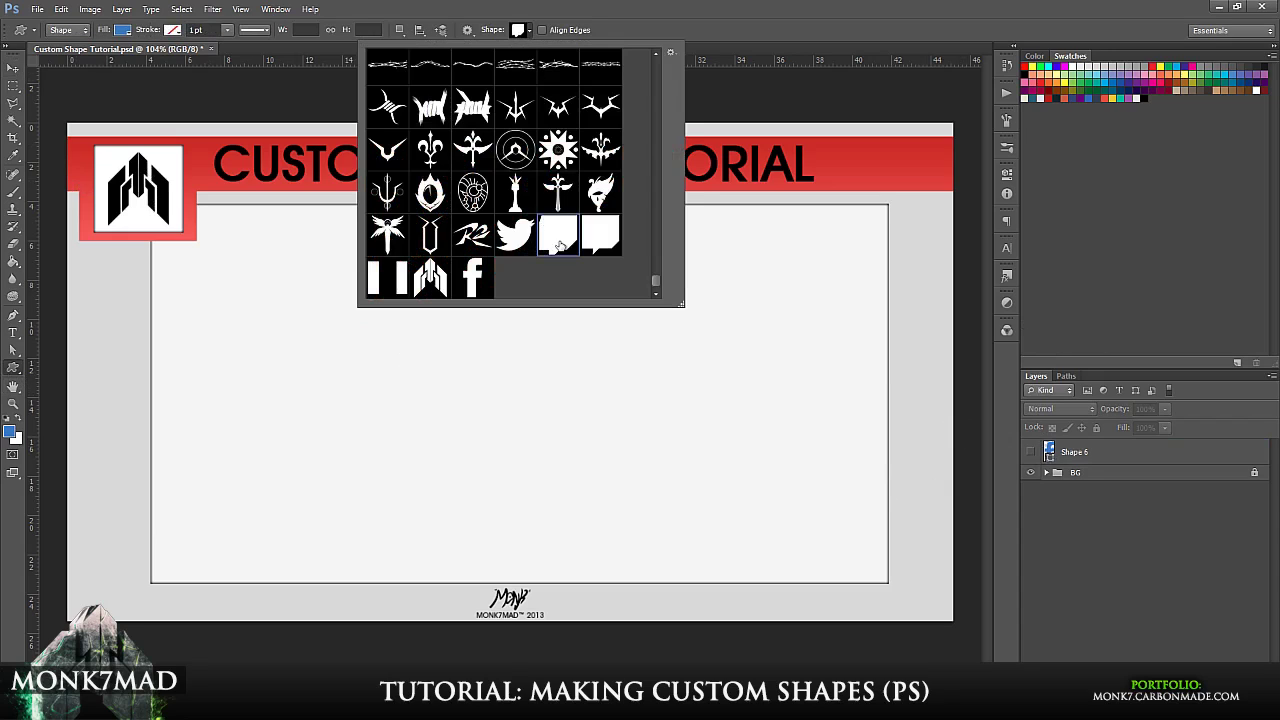
left_click(395, 280)
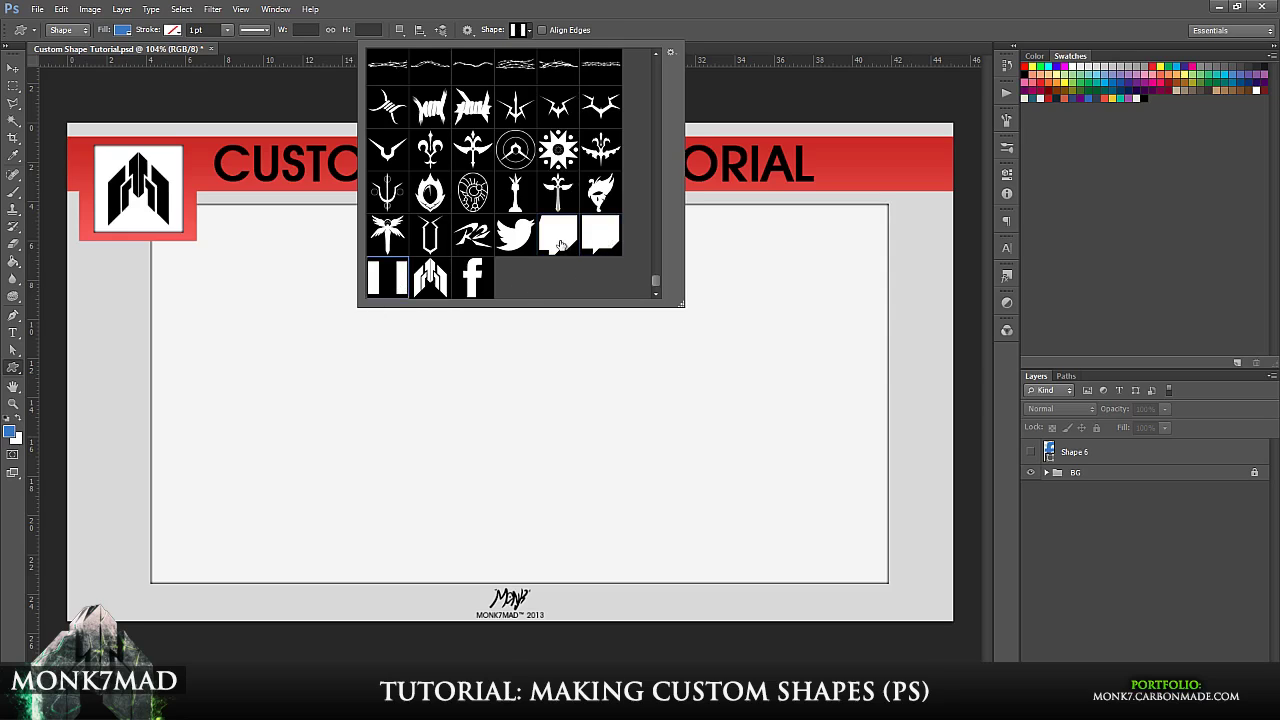
left_click(307, 315)
left_click_drag(296, 302, 417, 443)
key("ctrl+z")
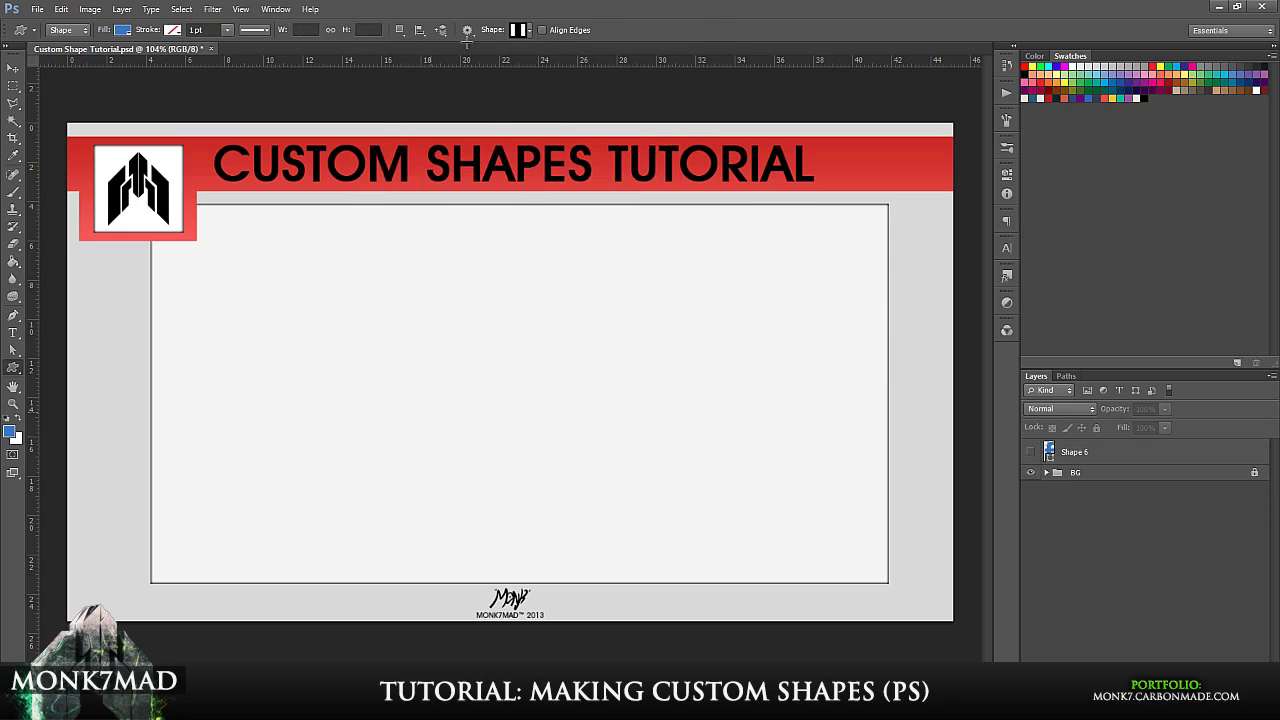
Draw the outer speech-bubble custom shape, the one with the cut upper-left corner, about 261 × 270 px in the white panel.
left_click(529, 31)
left_click(560, 232)
left_click(371, 318)
left_click_drag(573, 499, 580, 506)
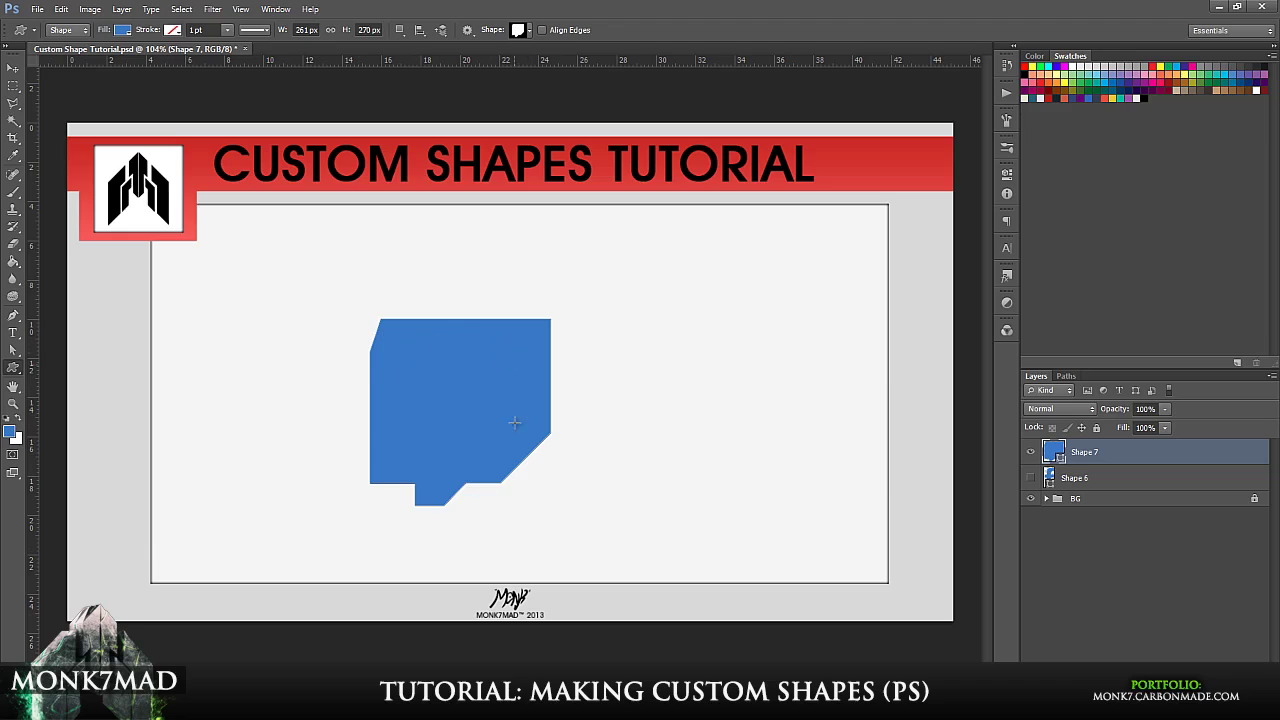
Draw the second speech-bubble shape about 213 × 223 px inside the first and fill it with the panel's light color f5f6f6.
left_click(528, 31)
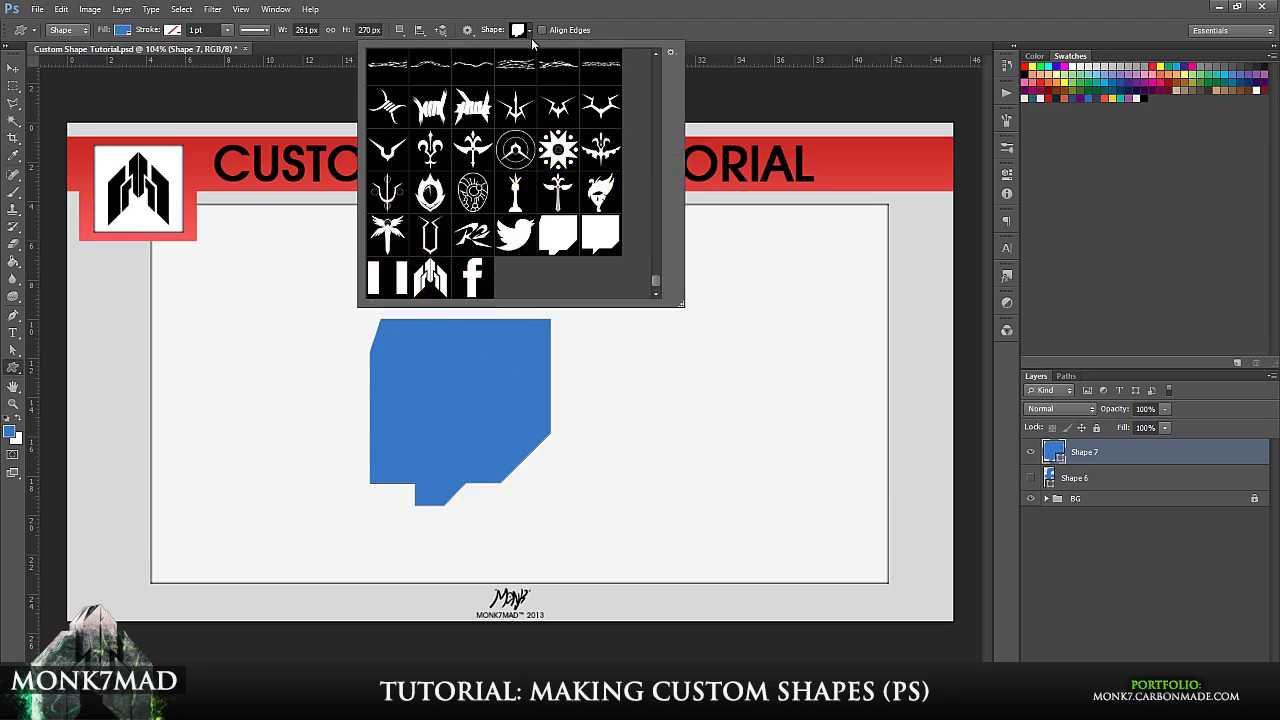
left_click(617, 247)
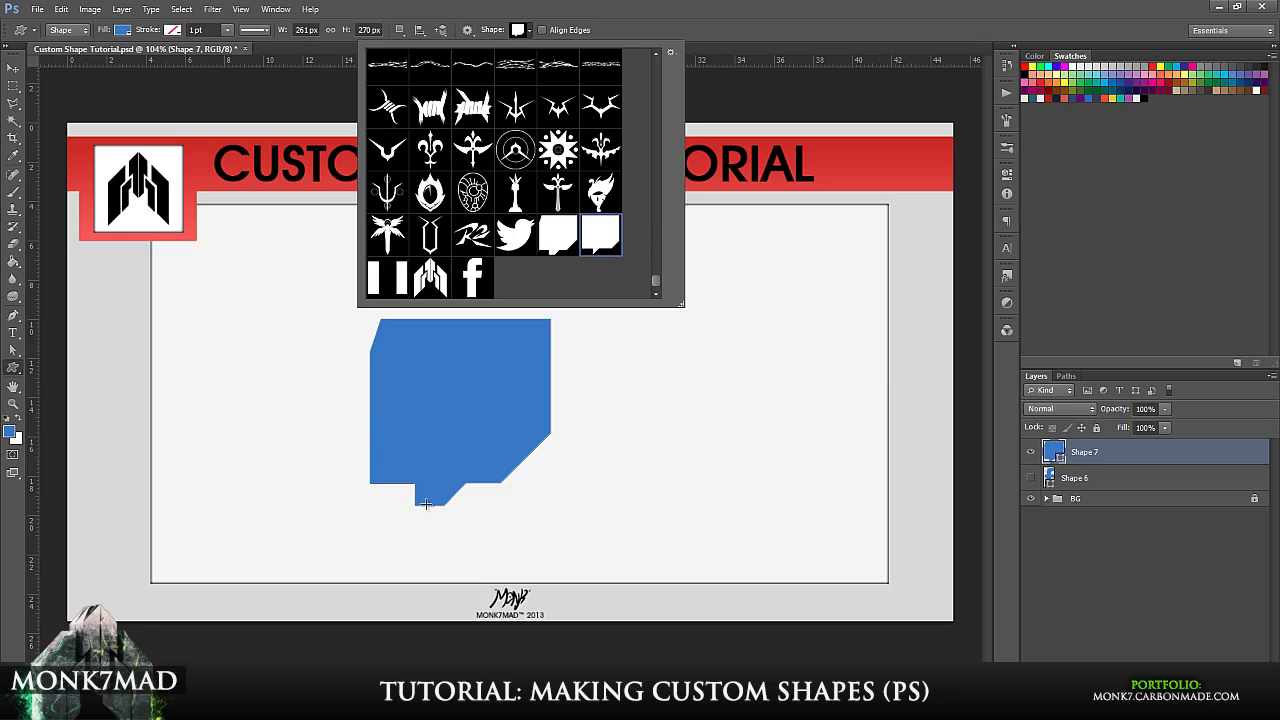
left_click_drag(389, 328, 536, 503)
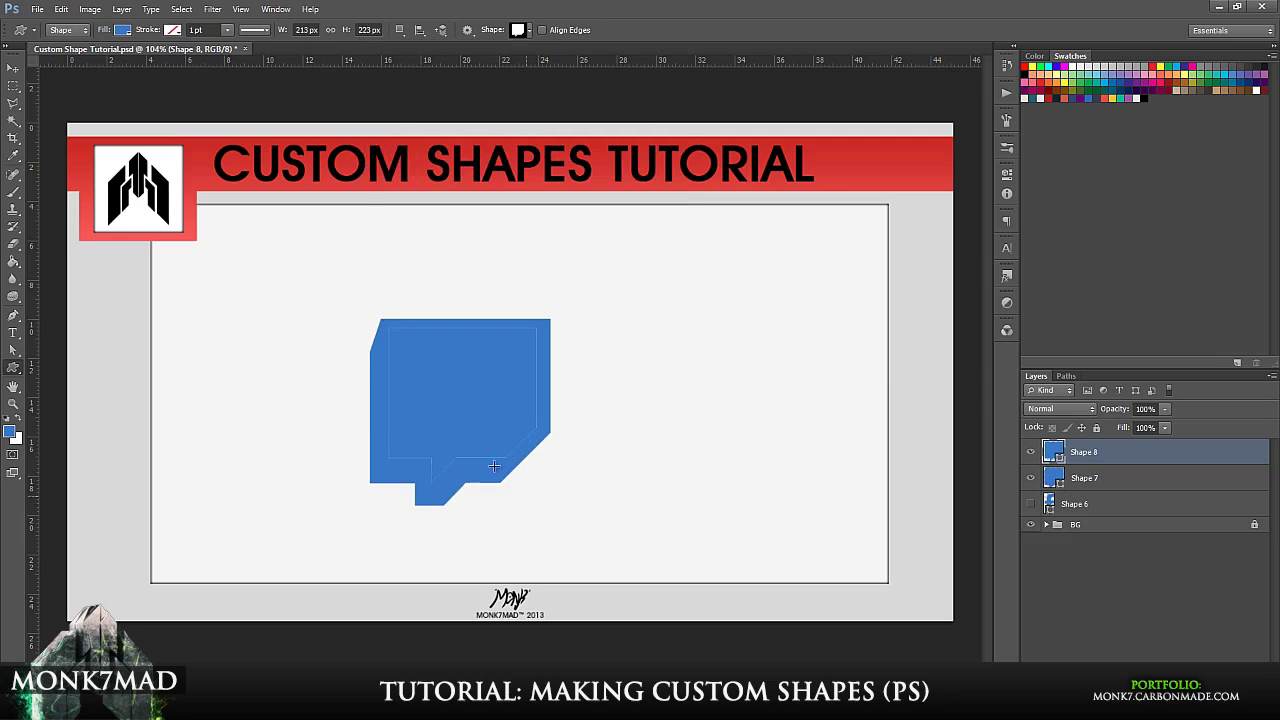
double_click(1055, 456)
left_click(612, 405)
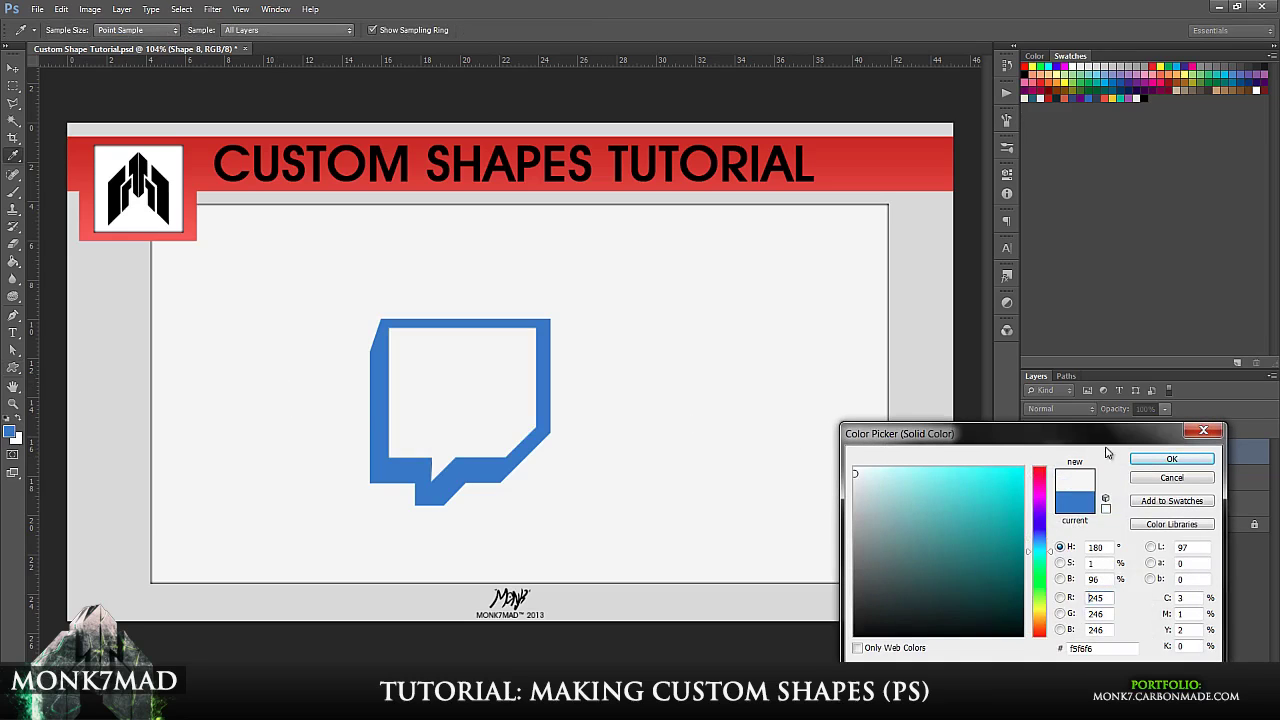
left_click(1141, 459)
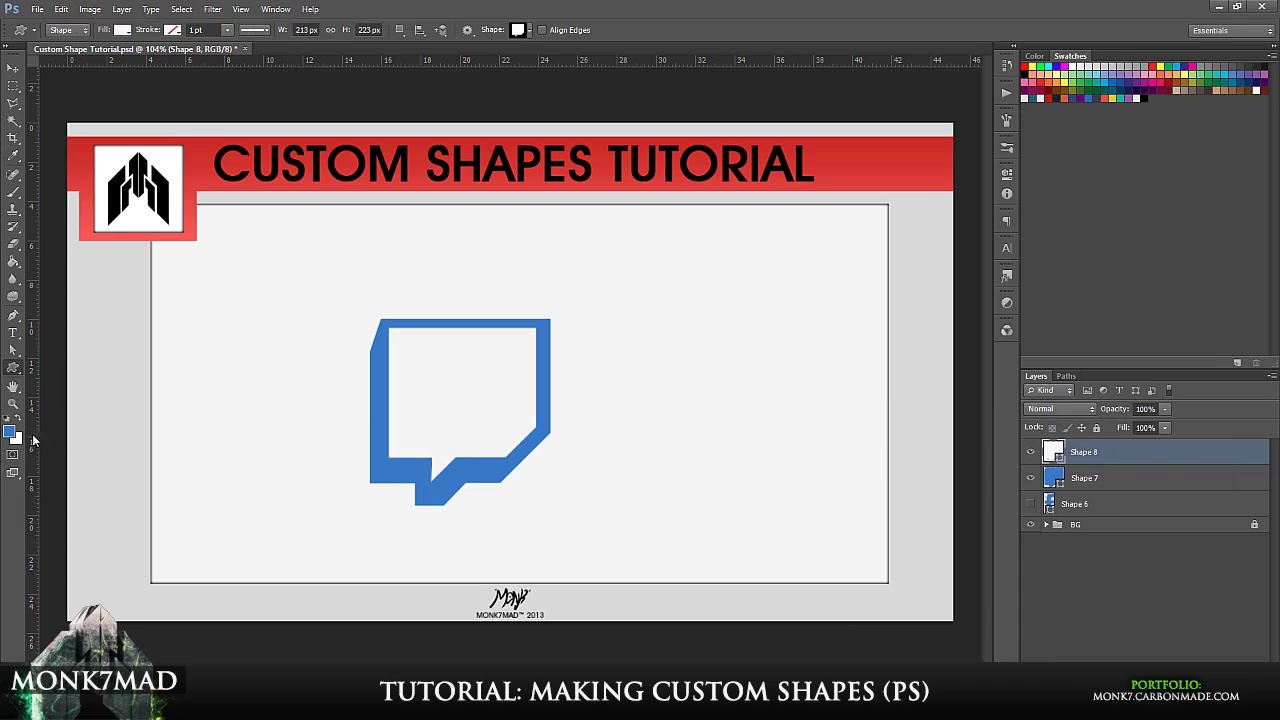
Draw the two-bar custom shape about 79 × 66 px inside the bubble and fill it with the bubble's blue 257fcc.
left_click(521, 30)
left_click(388, 278)
left_click_drag(427, 351, 482, 429)
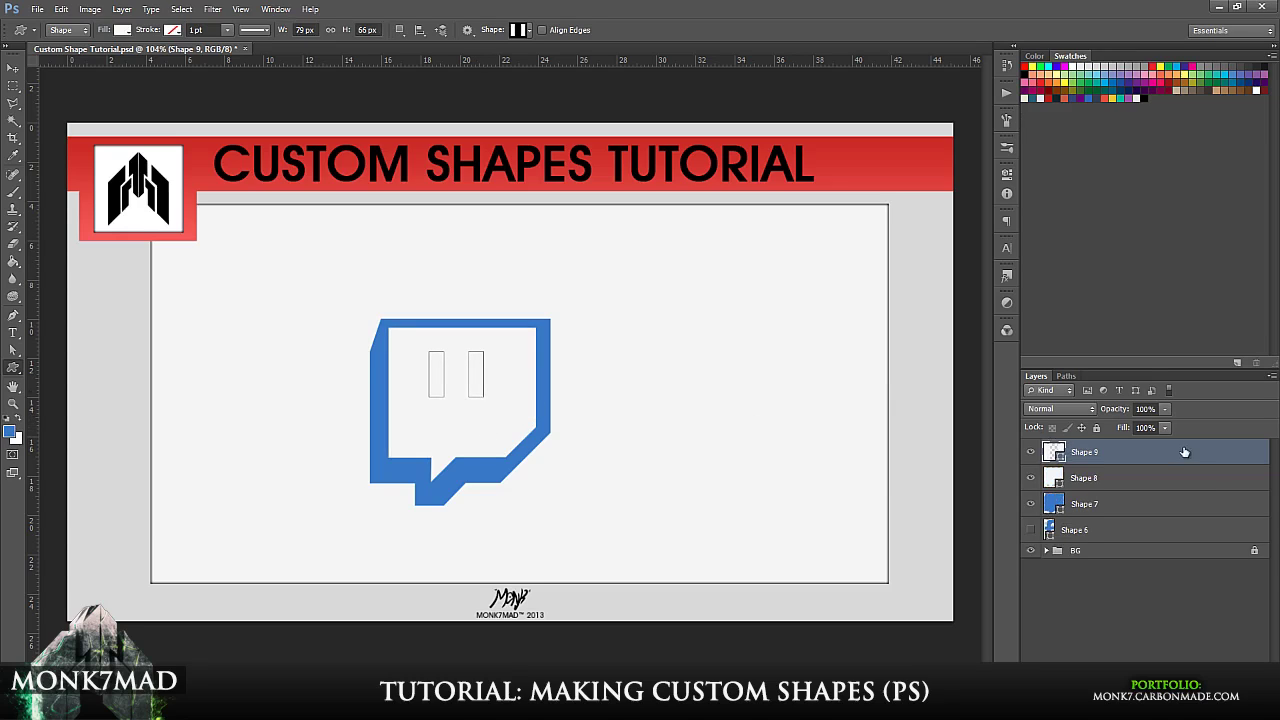
double_click(1062, 456)
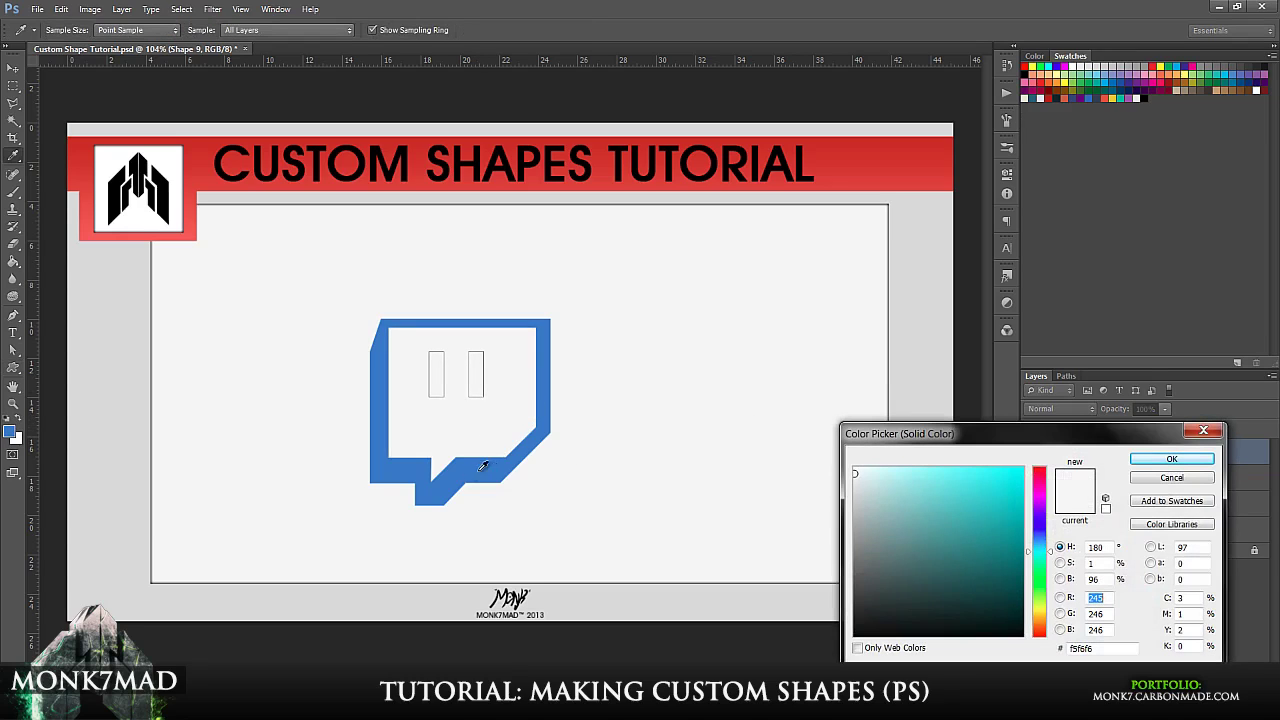
left_click(521, 447)
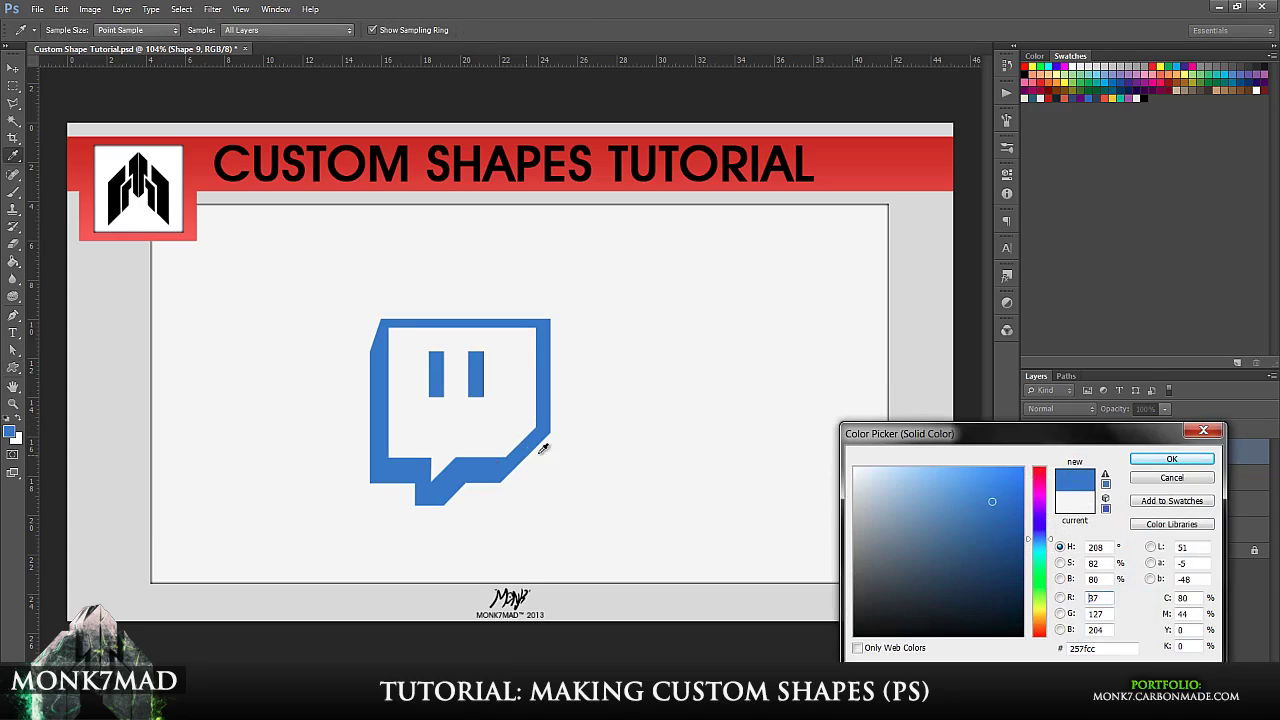
left_click(1158, 459)
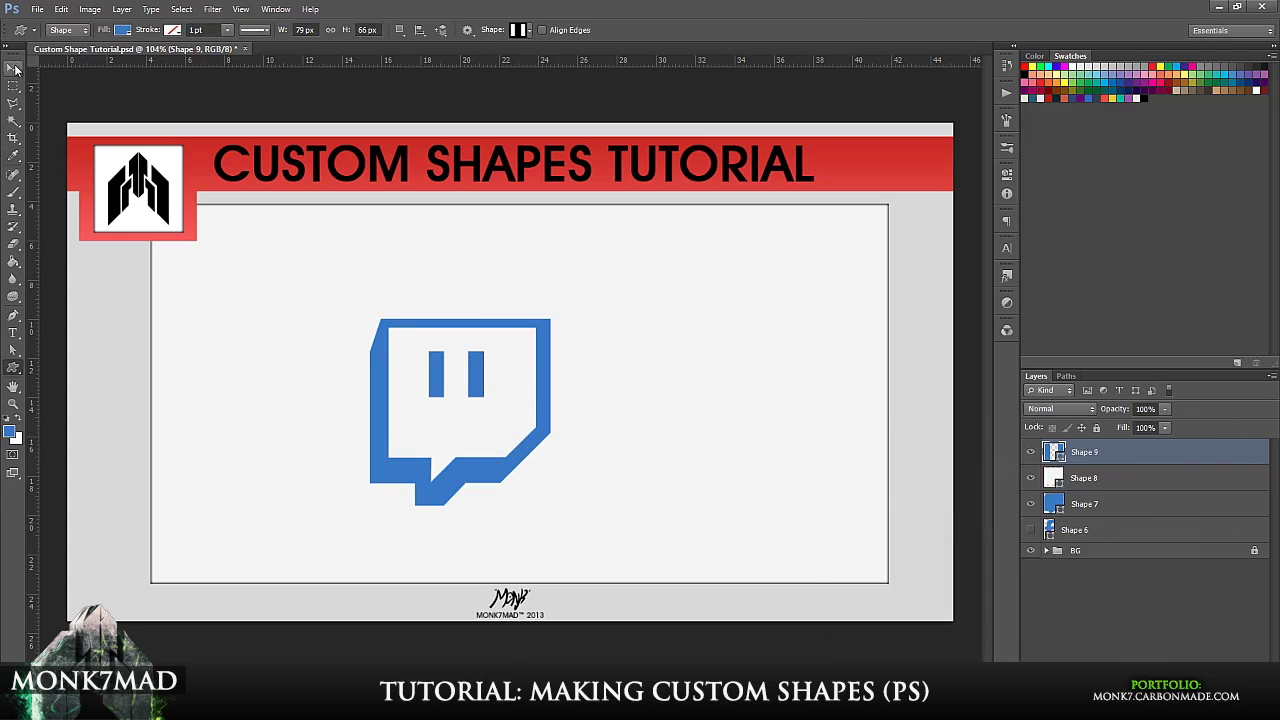
Scale the two bars up slightly inside the speech bubble, extending them down and to the right.
key("v")
left_click_drag(487, 399, 497, 404)
key("Return")
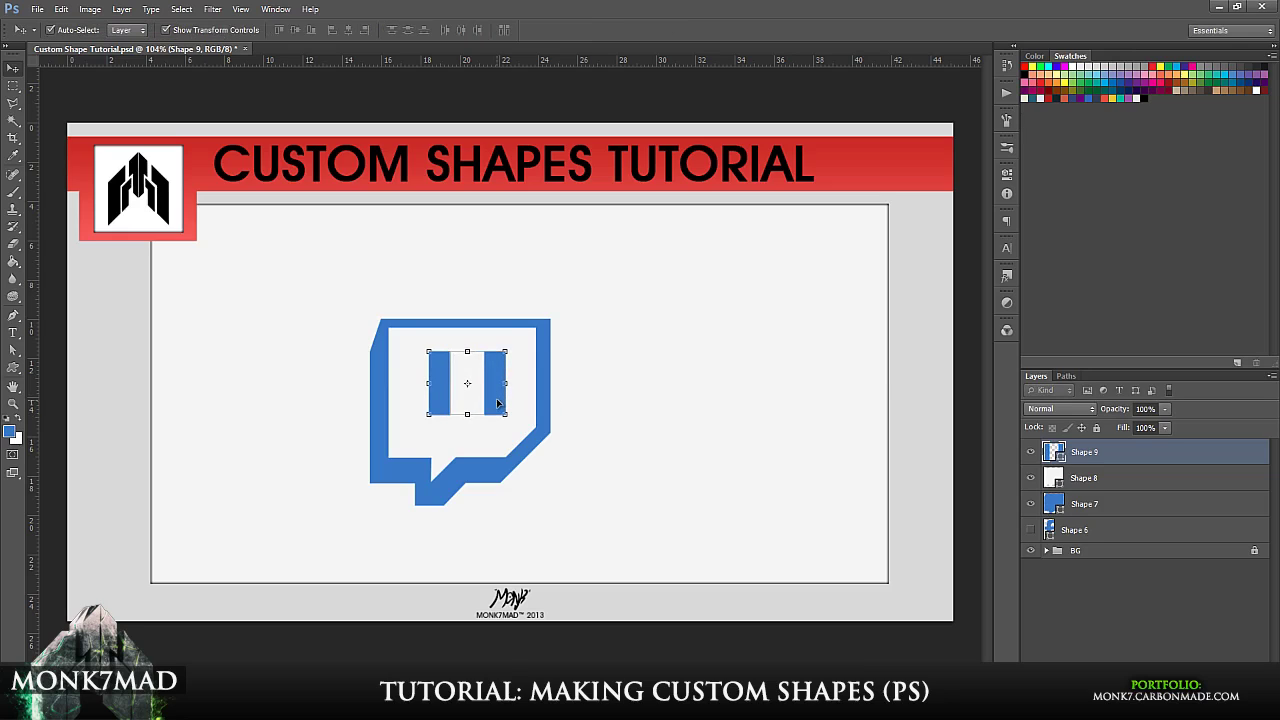
Move the two bars slightly down and adjust their horizontal position to center them inside the bubble, leaving nothing selected.
key("Left")
key("Left")
key("Left")
key("Left")
key("Left")
key("Down")
key("Down")
key("Down")
key("Down")
key("Down")
key("Down")
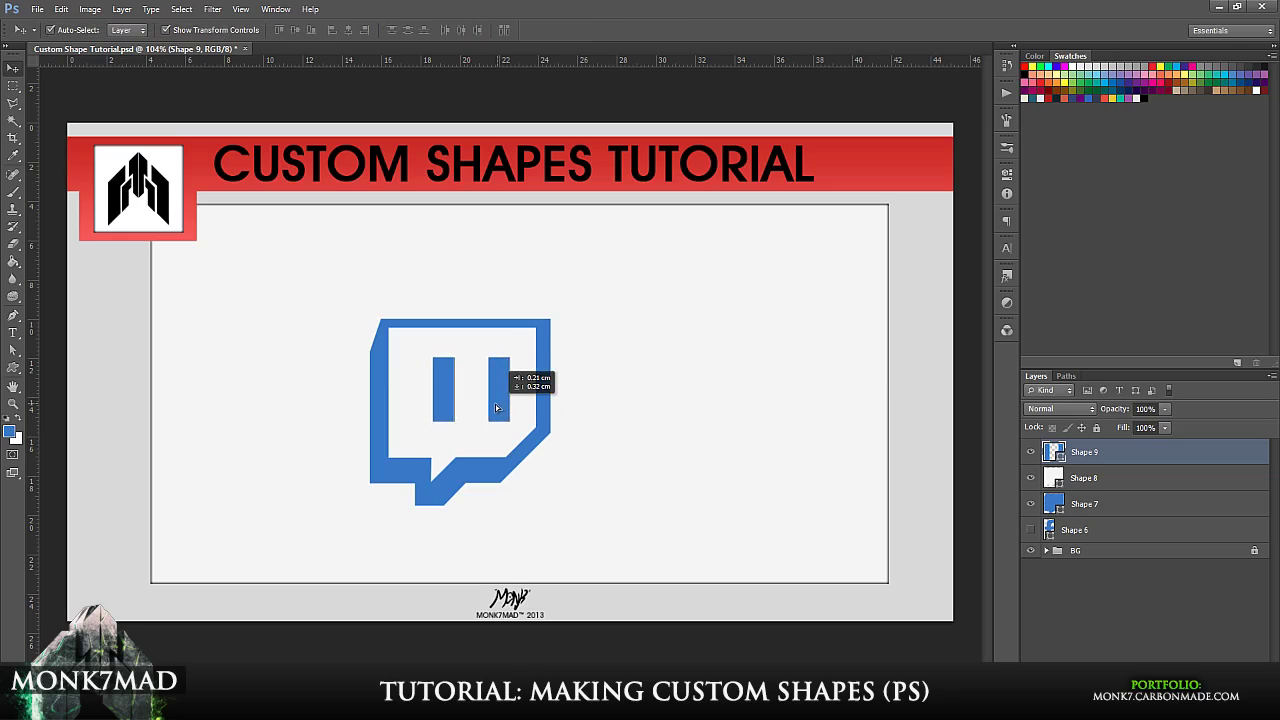
key("Right")
key("Right")
key("Right")
key("Right")
key("Right")
key("Right")
key("Right")
key("Right")
key("Right")
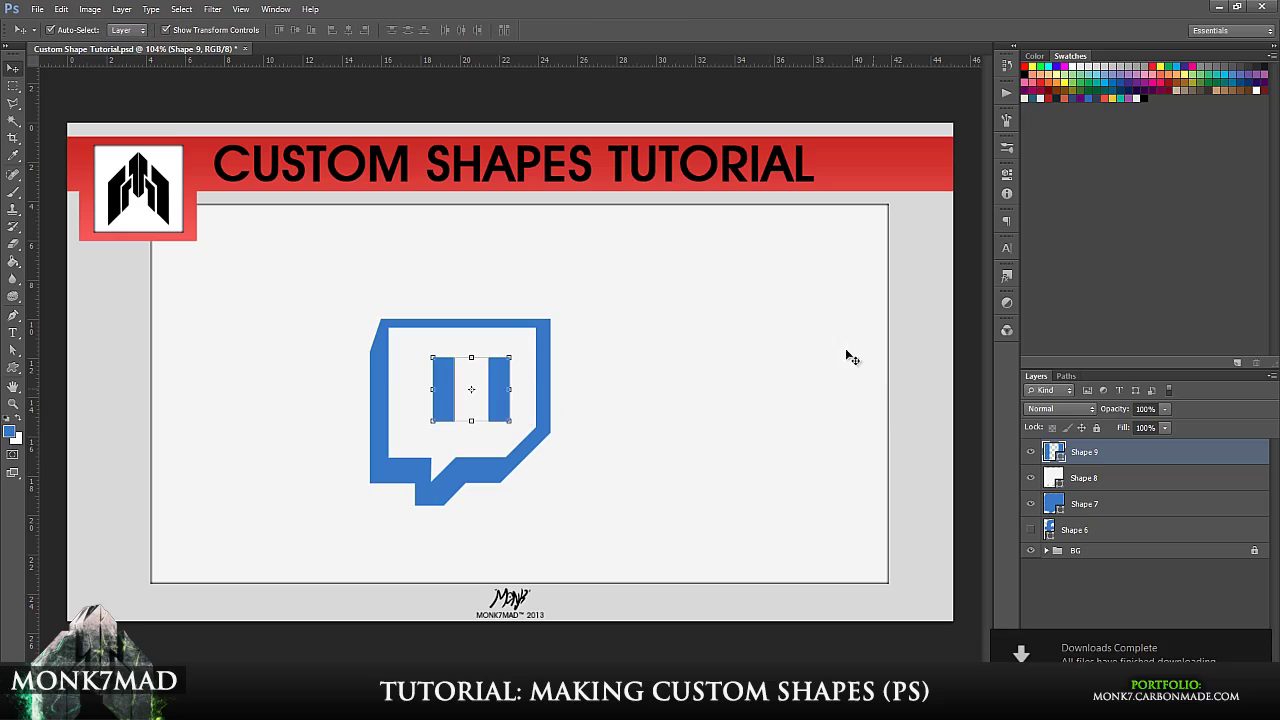
key("Left")
key("Left")
key("Left")
key("Left")
left_click(486, 466)
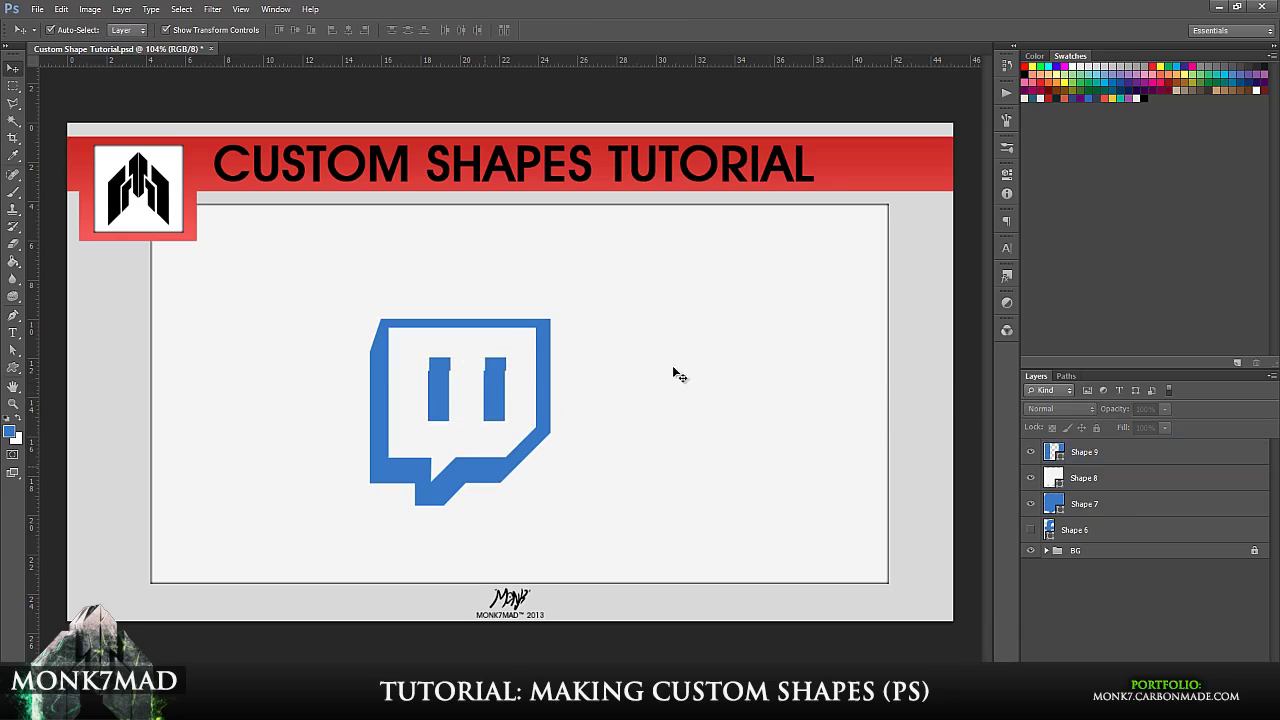
left_click(492, 390)
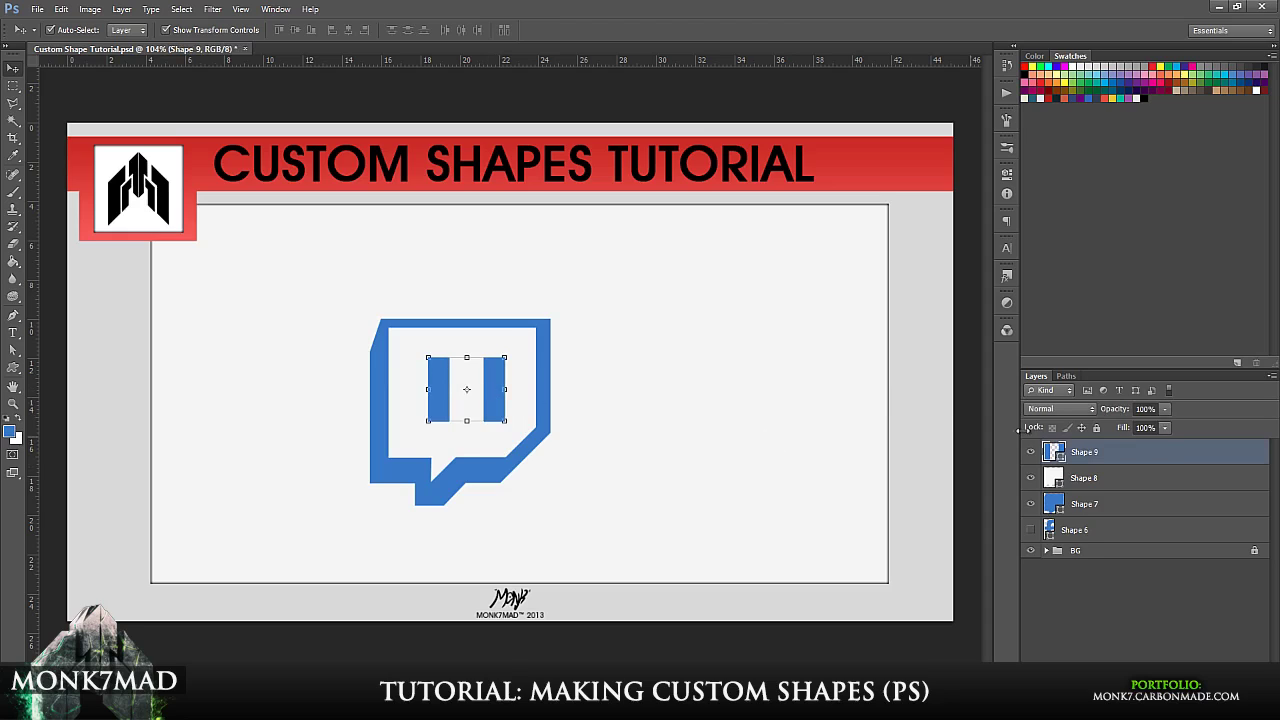
left_click(274, 326)
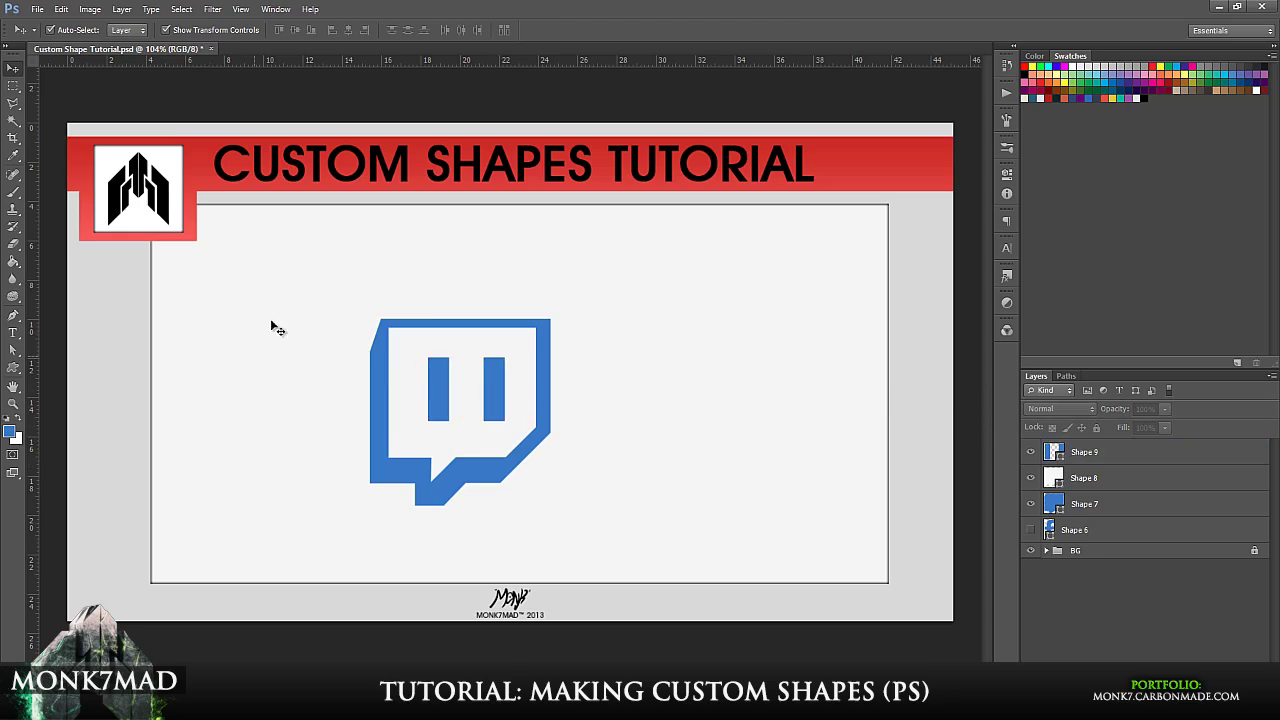
Delete the layers Shape 7, Shape 8 and Shape 9 that form the speech-bubble logo.
left_click(1120, 510)
key("Delete")
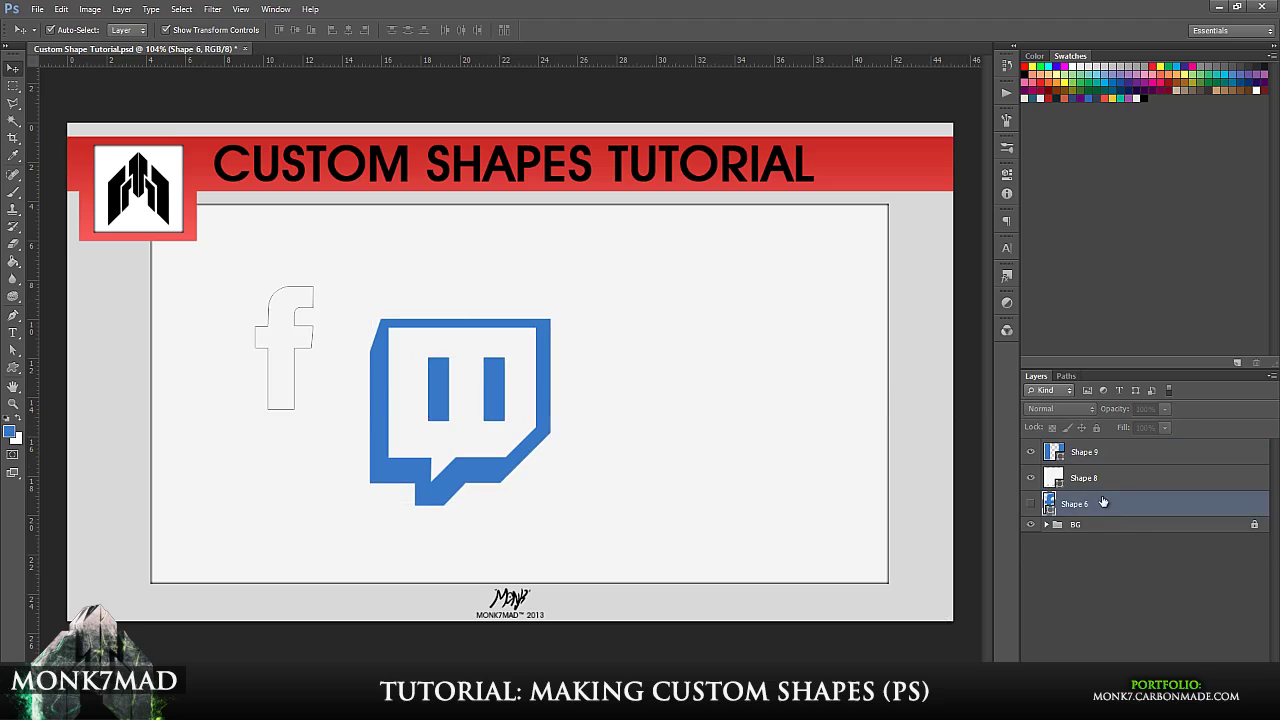
left_click(1084, 478)
key("Delete")
left_click(1090, 452)
key("Delete")
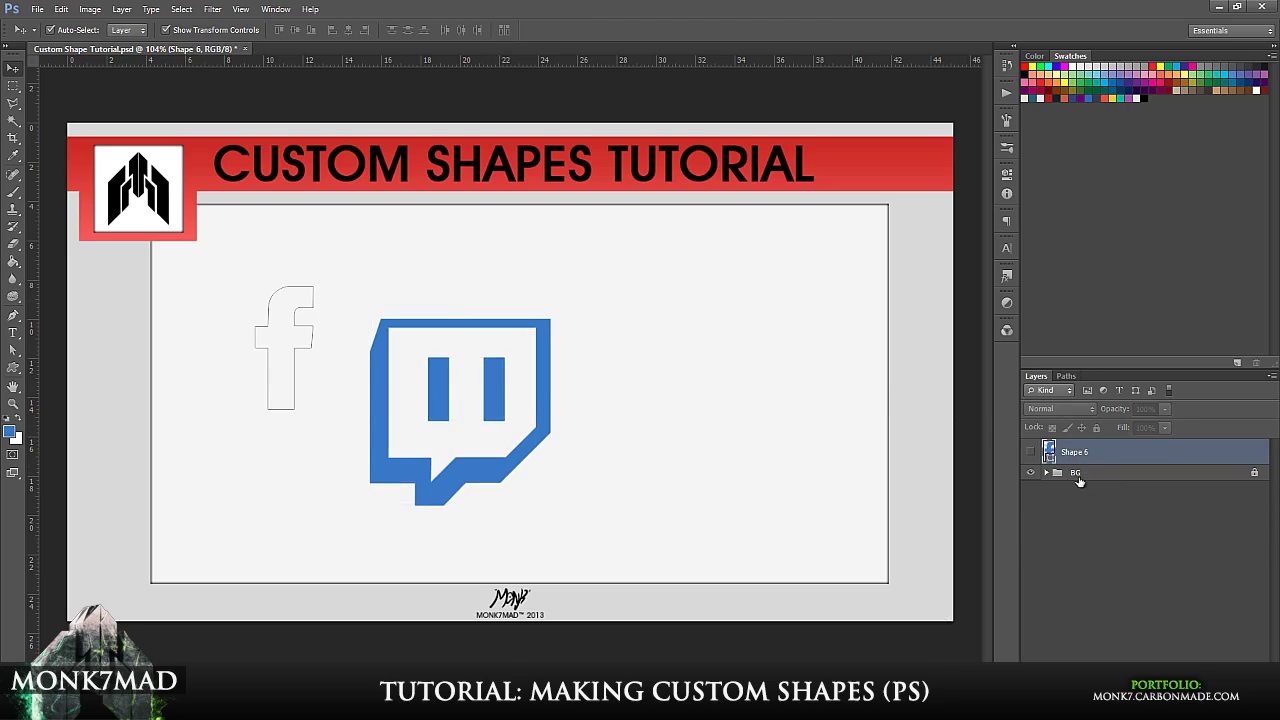
Show the Shape 6 layer again and move the "f" shape slightly down and toward the panel's center.
left_click(1031, 452)
left_click_drag(273, 346, 356, 381)
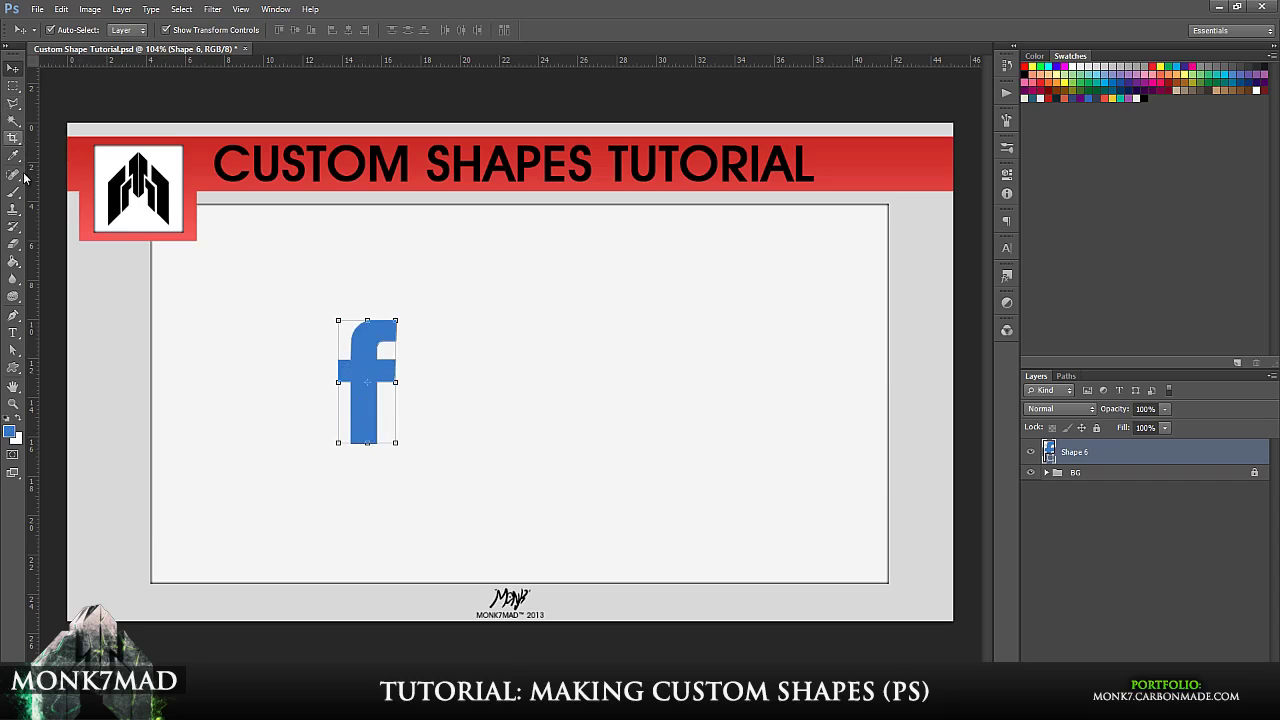
left_click(62, 9)
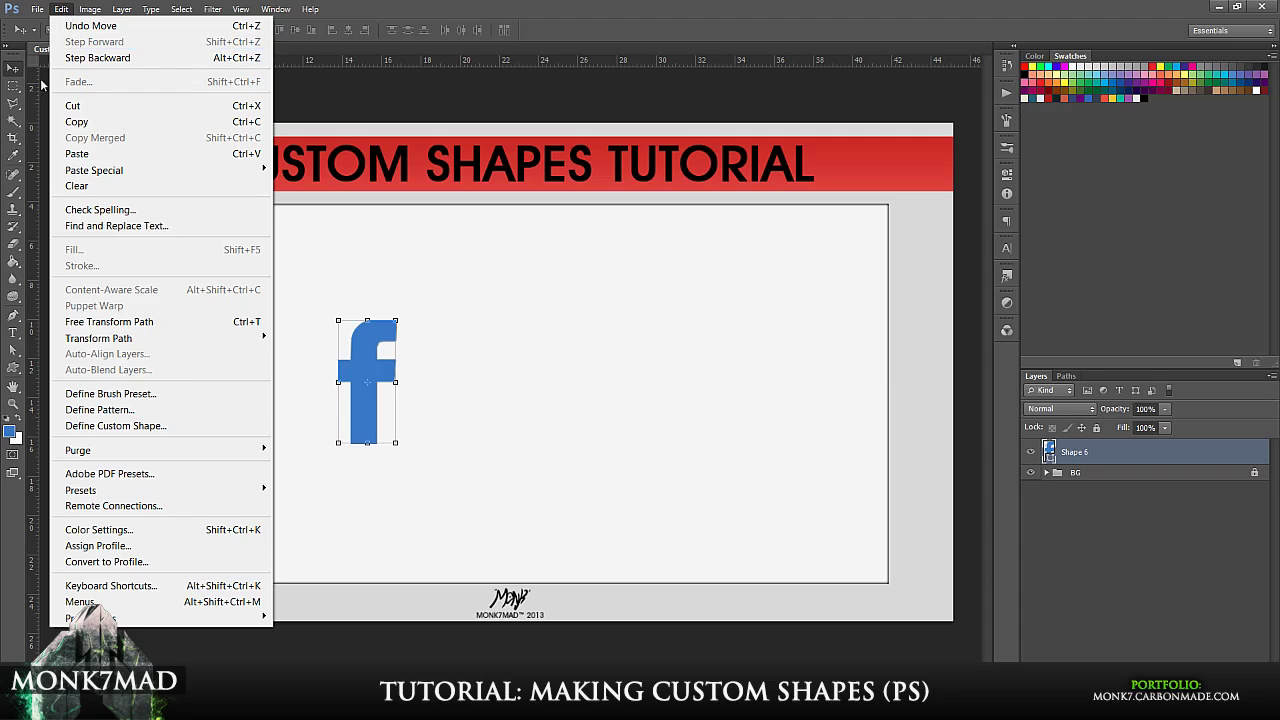
left_click(20, 196)
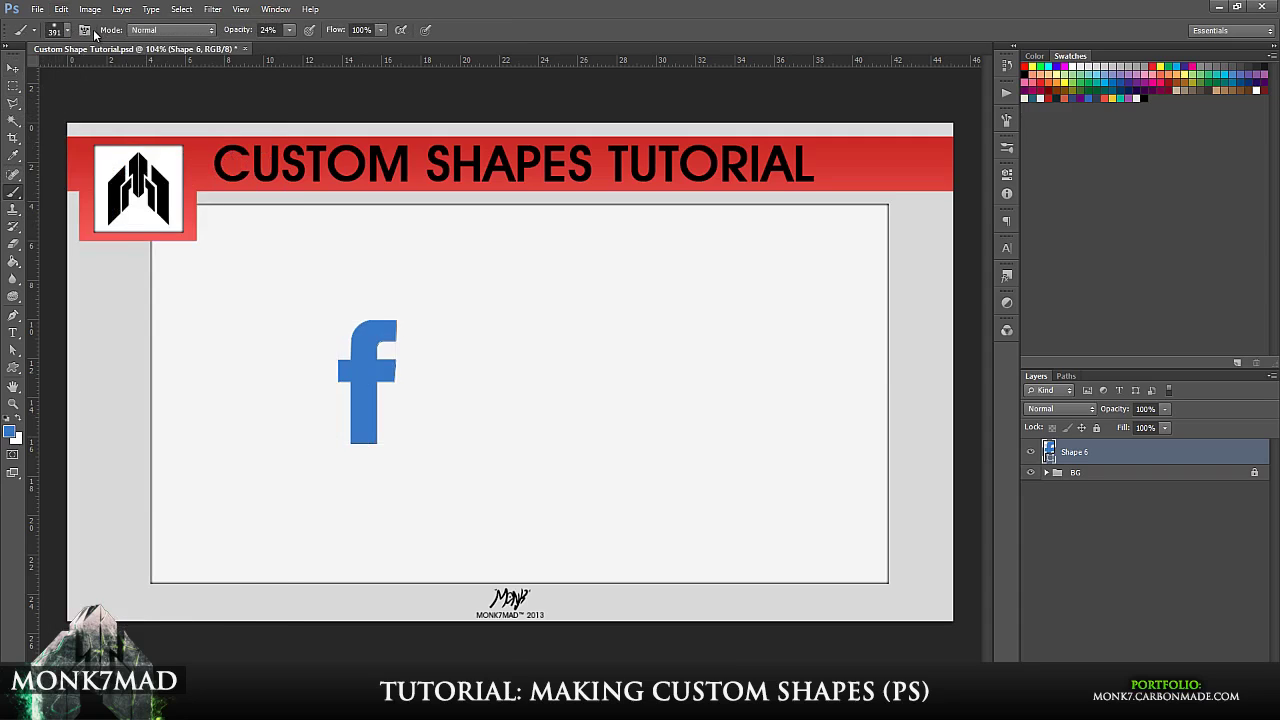
left_click(68, 32)
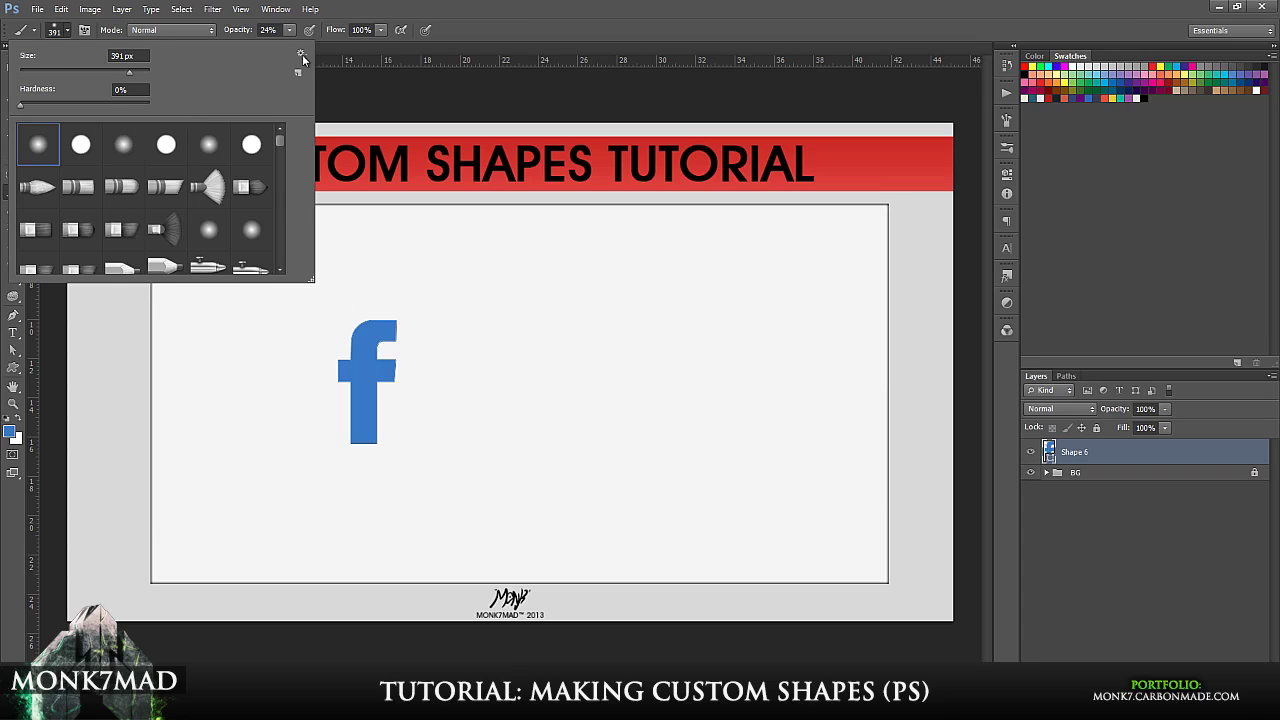
Open the Preset Manager for custom shapes and go to the newest shapes at the end of the list.
left_click(15, 368)
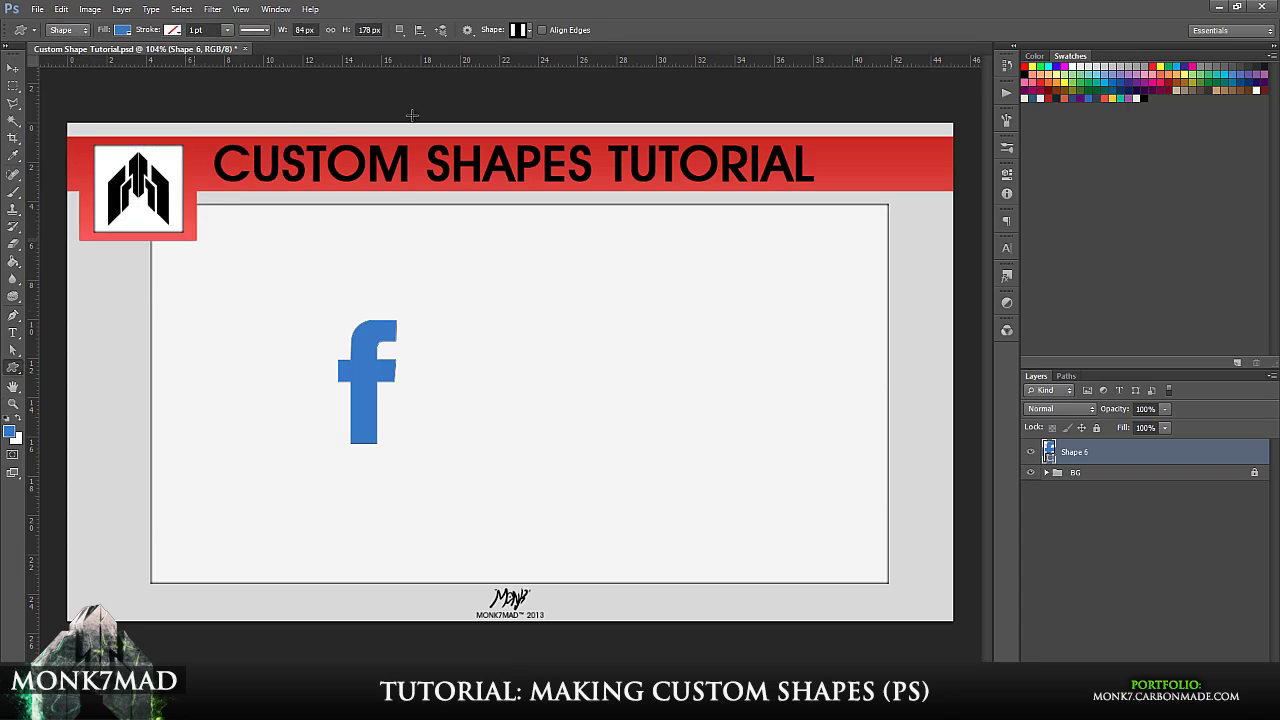
left_click(527, 31)
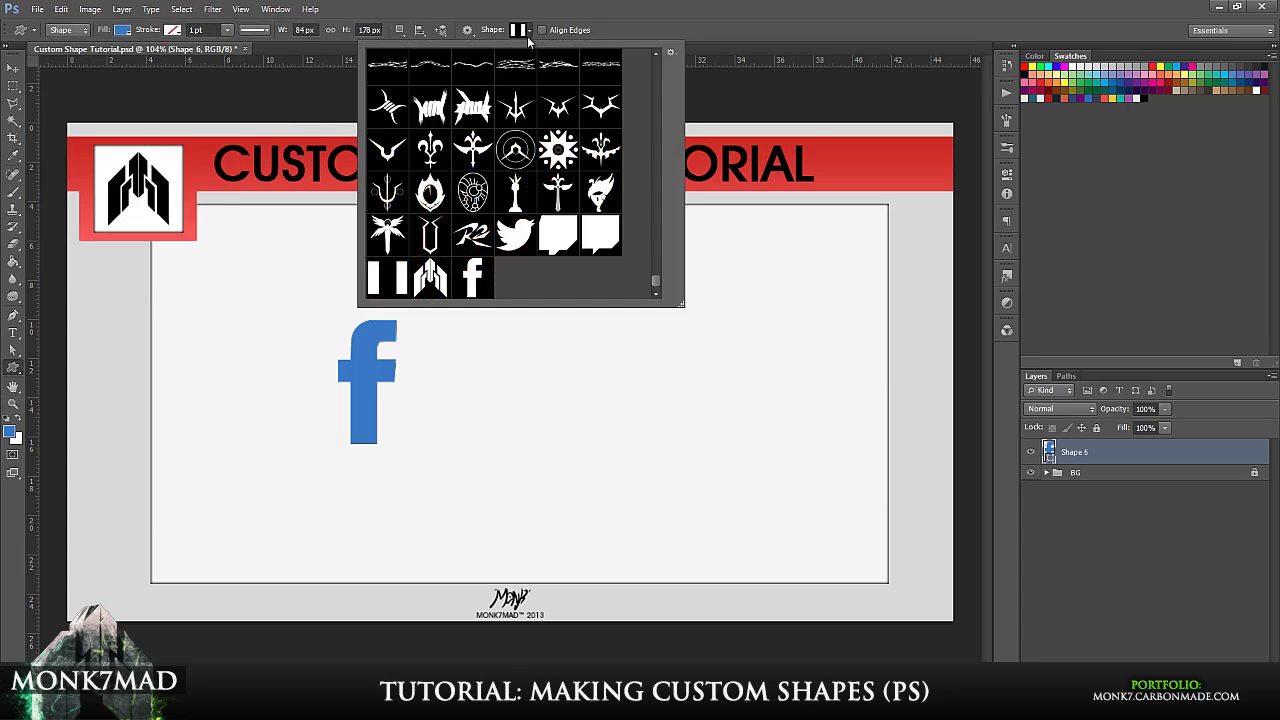
left_click(670, 52)
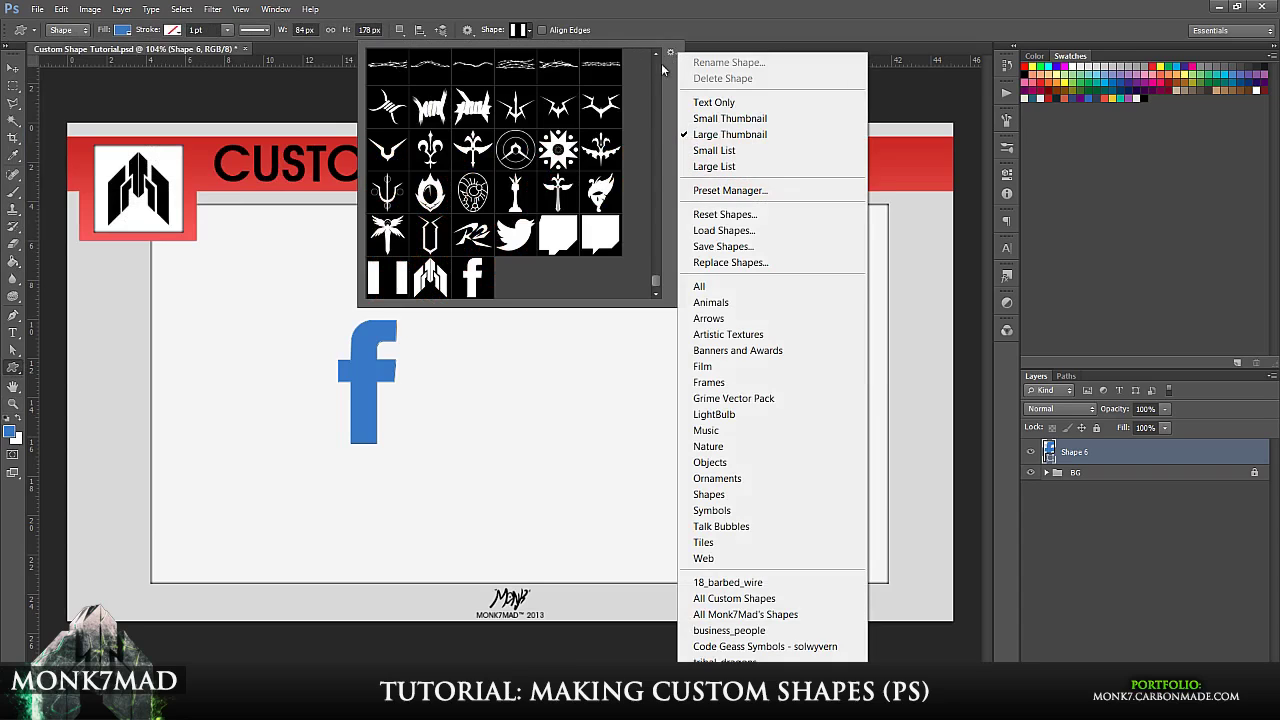
left_click(748, 191)
left_click_drag(863, 190, 862, 620)
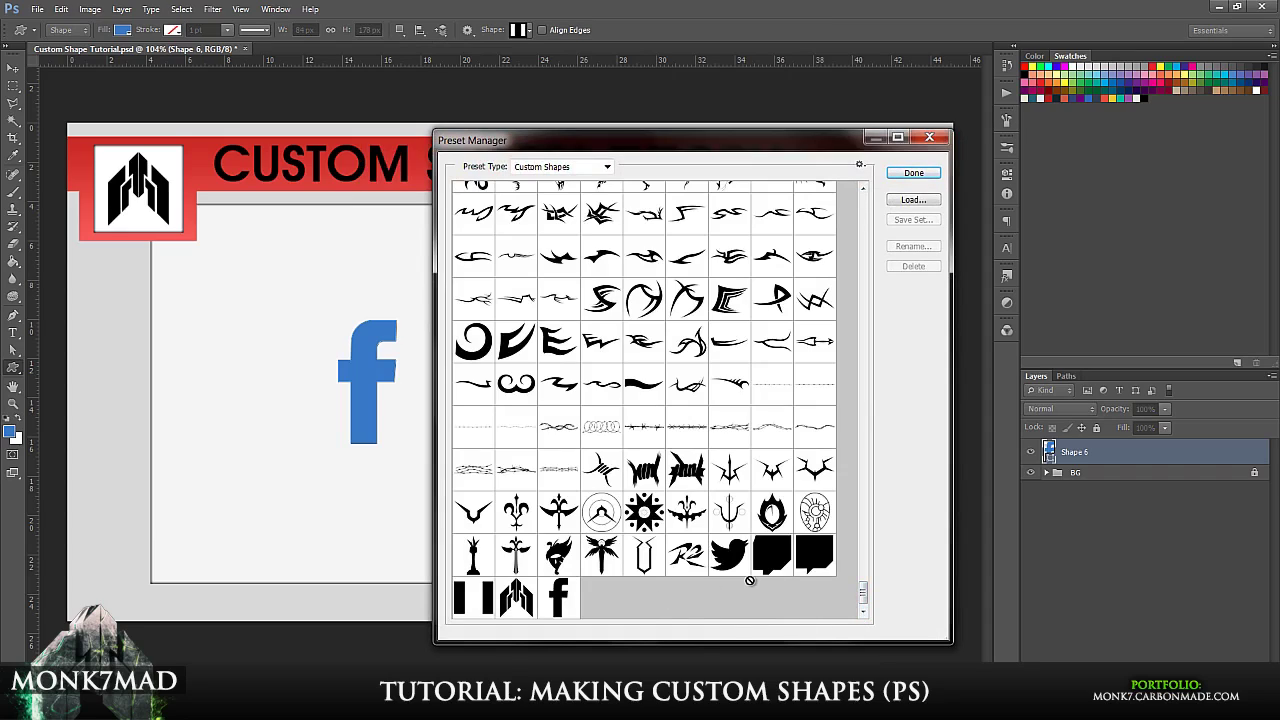
Save the bird, both speech-bubble, two-bar and "f" shapes as a custom shape set named Social Set on the Desktop.
left_click(771, 555)
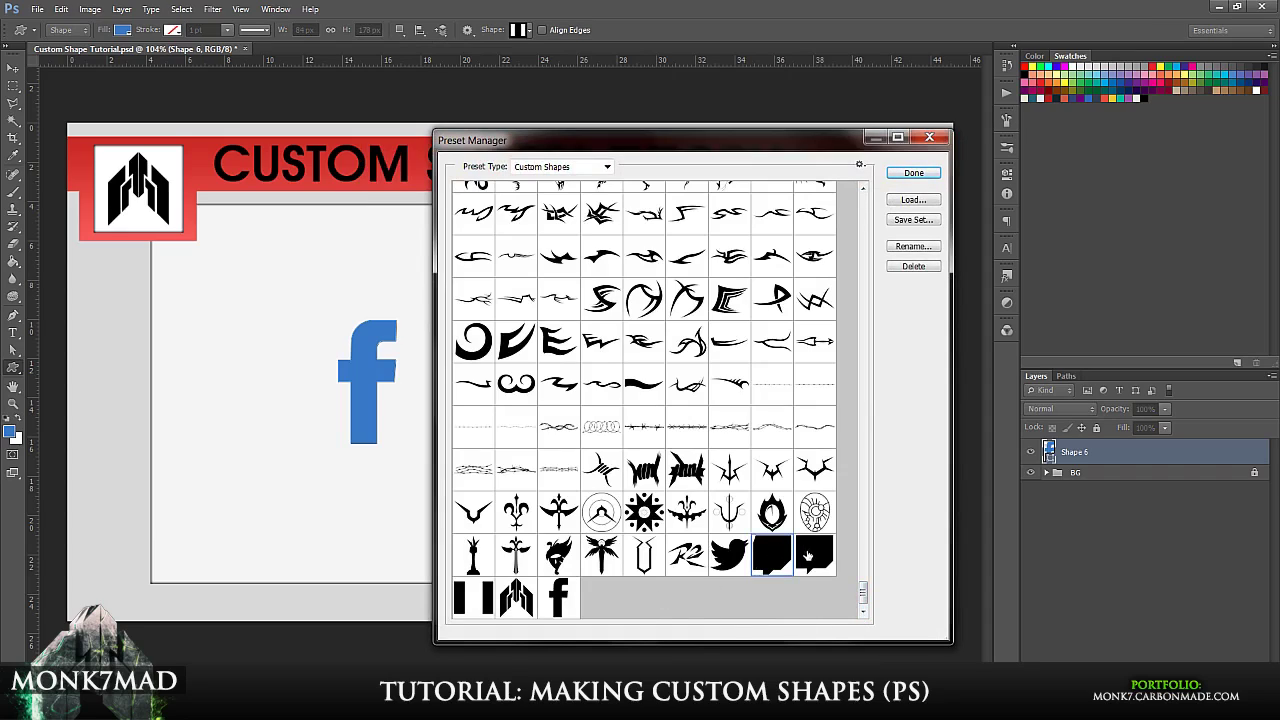
left_click(561, 596)
left_click(778, 562, "ctrl")
left_click(812, 554, "ctrl")
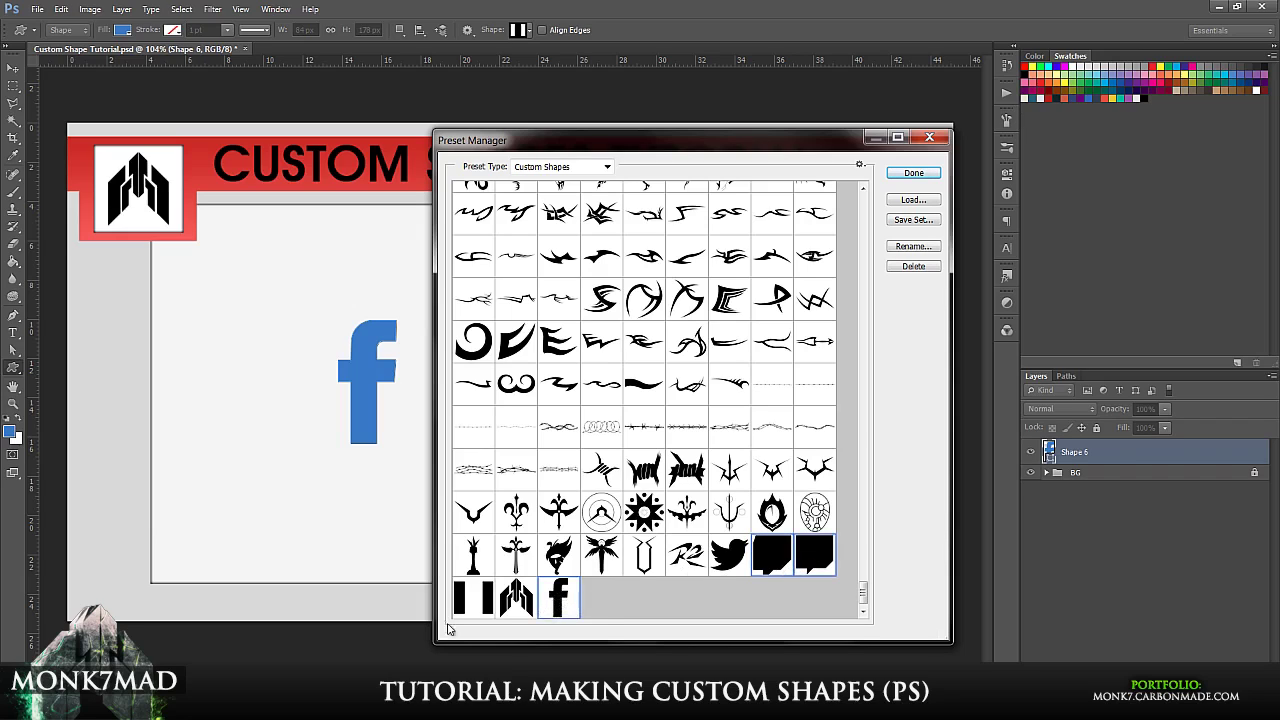
left_click(469, 600, "ctrl")
left_click(731, 560, "ctrl")
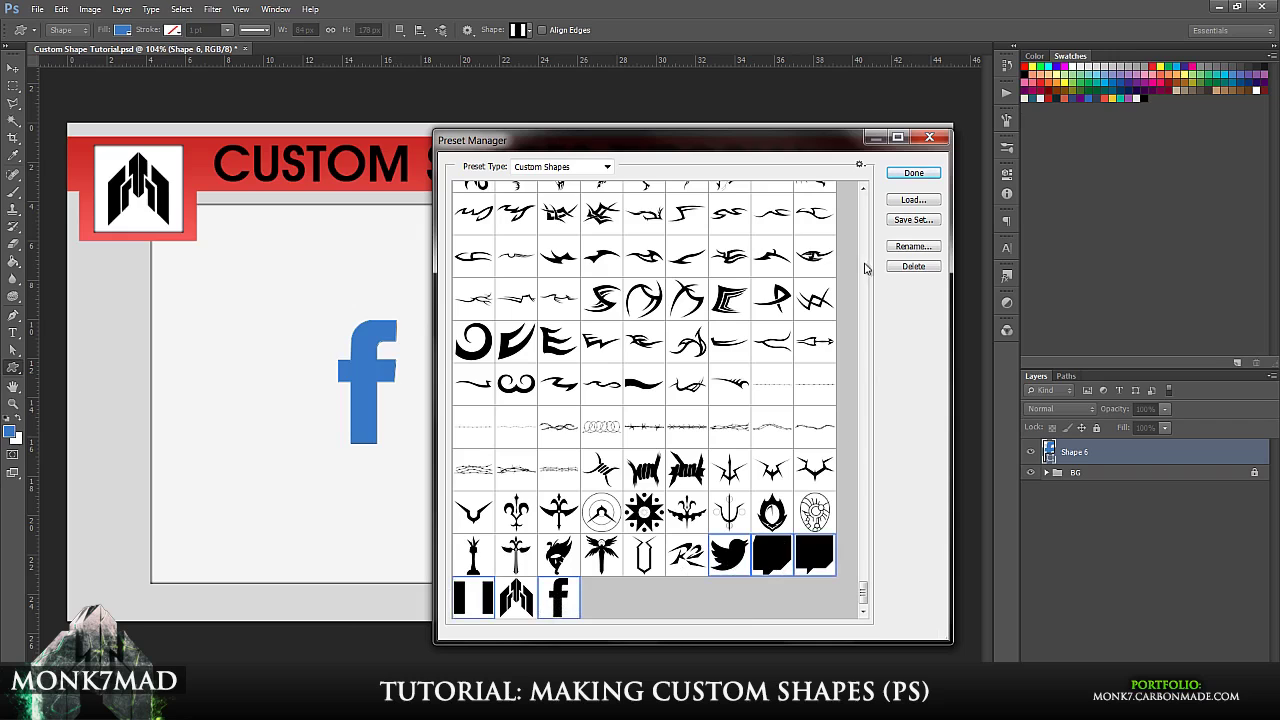
left_click(912, 220)
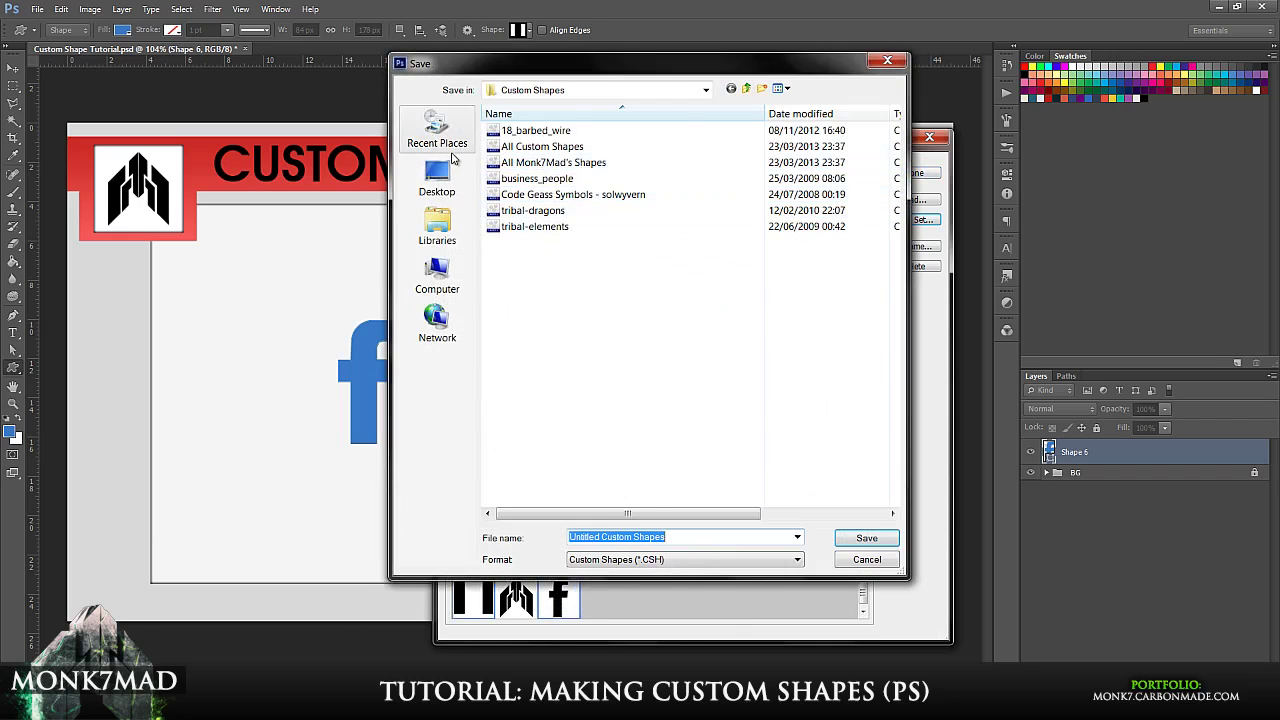
left_click(437, 130)
left_click(437, 178)
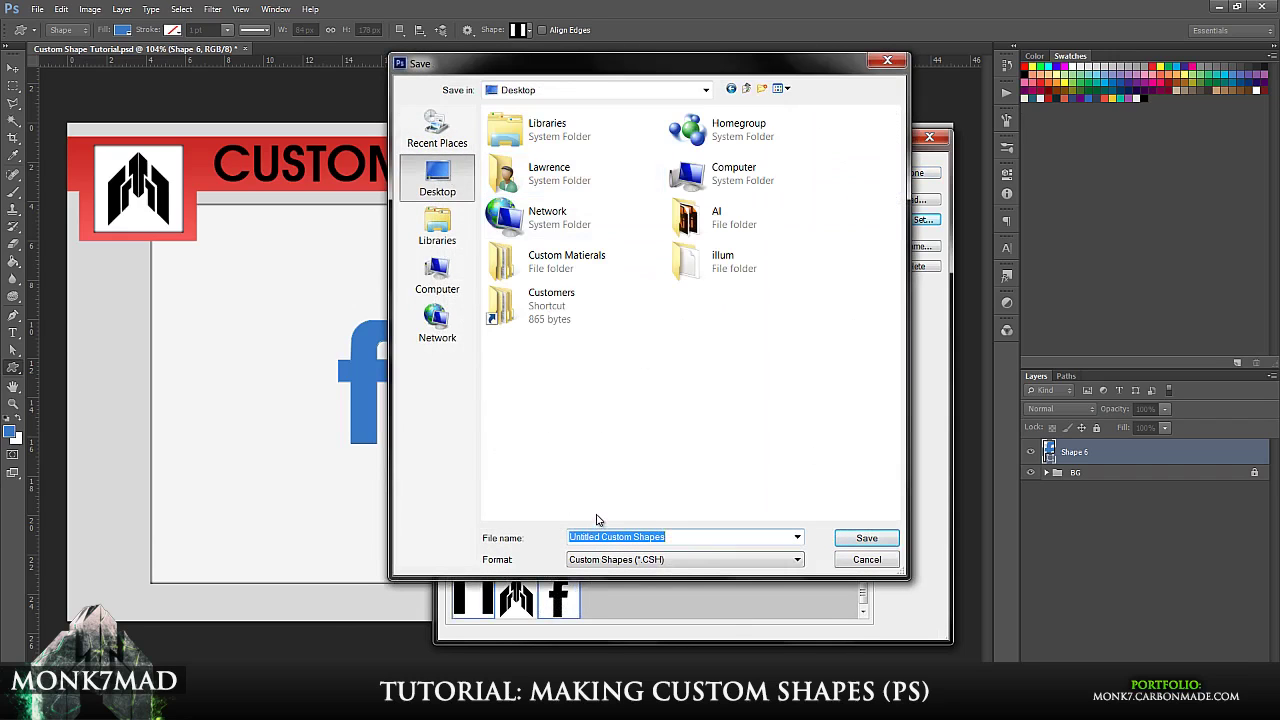
key("BackSpace")
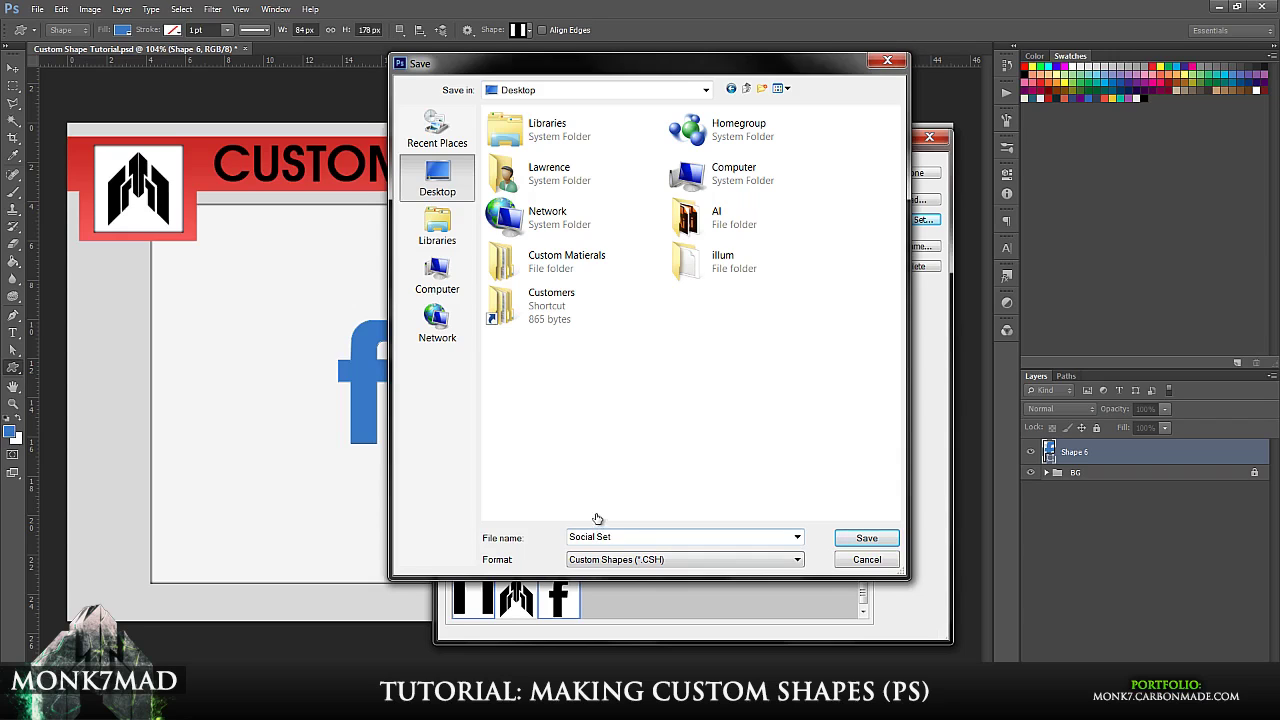
key("Return")
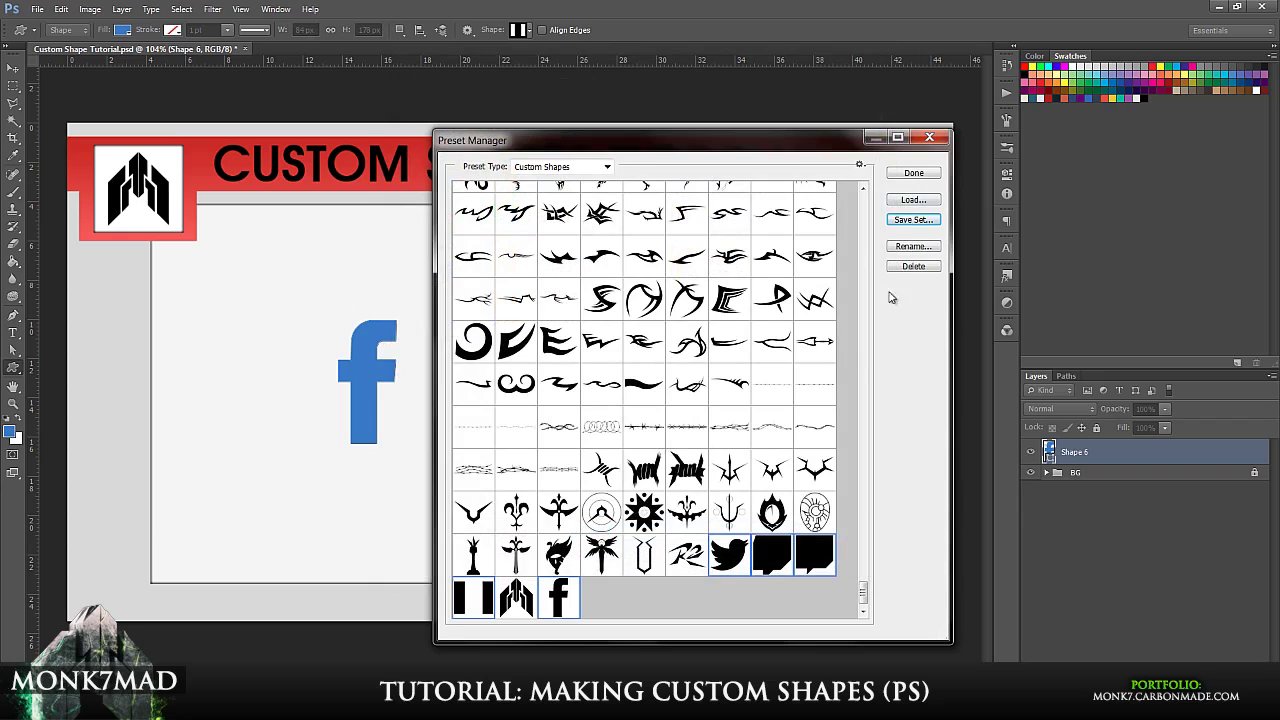
Delete the five selected social shapes from the custom shape presets and check the shape picker without them.
left_click(925, 266)
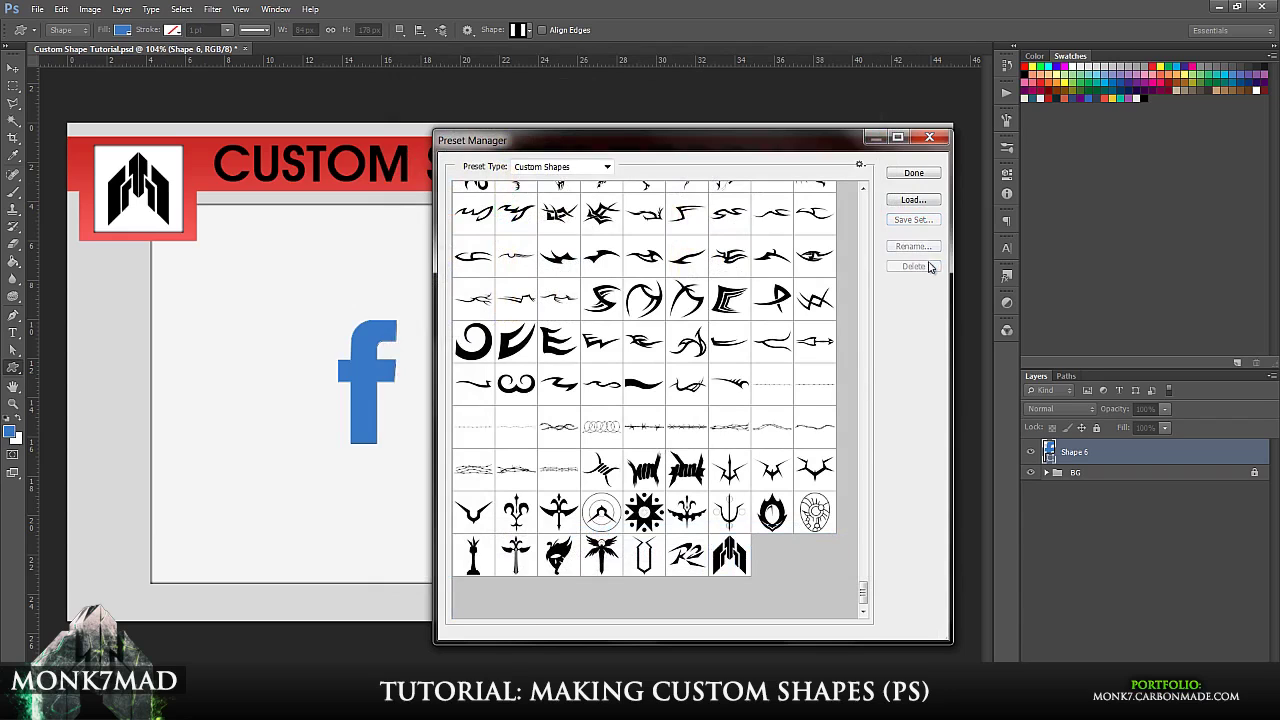
left_click(912, 174)
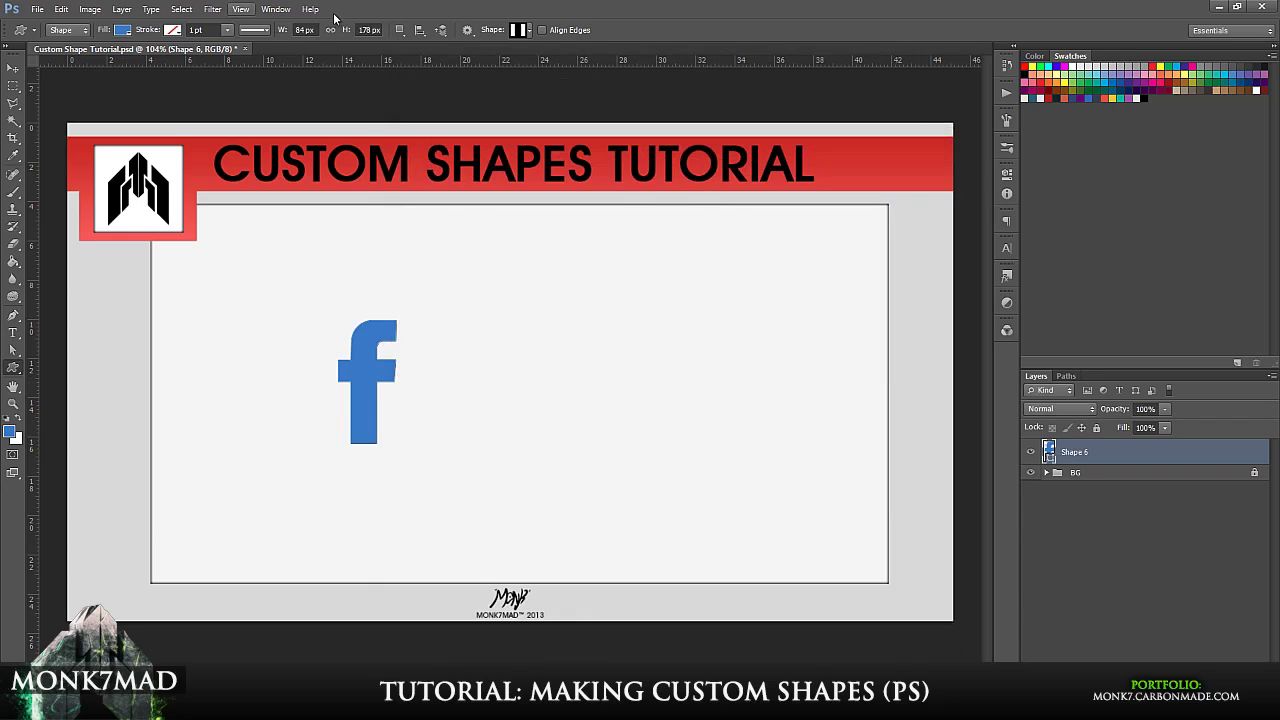
left_click(528, 30)
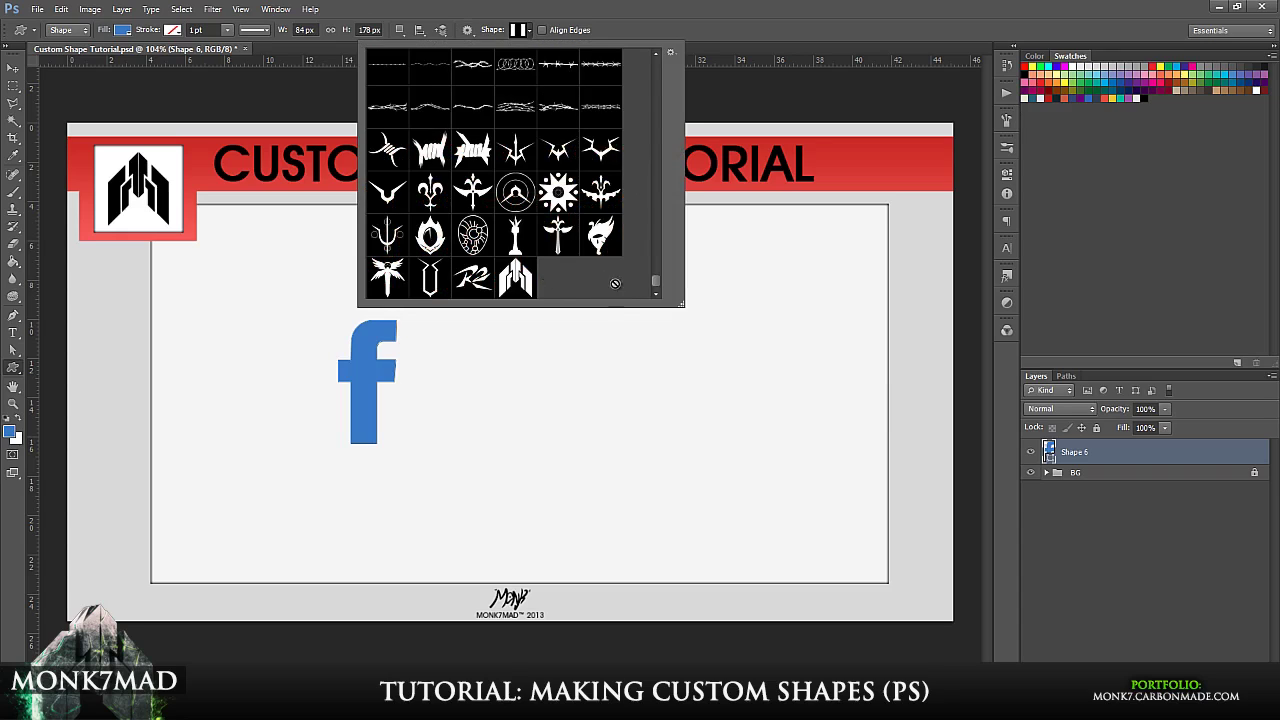
left_click(13, 68)
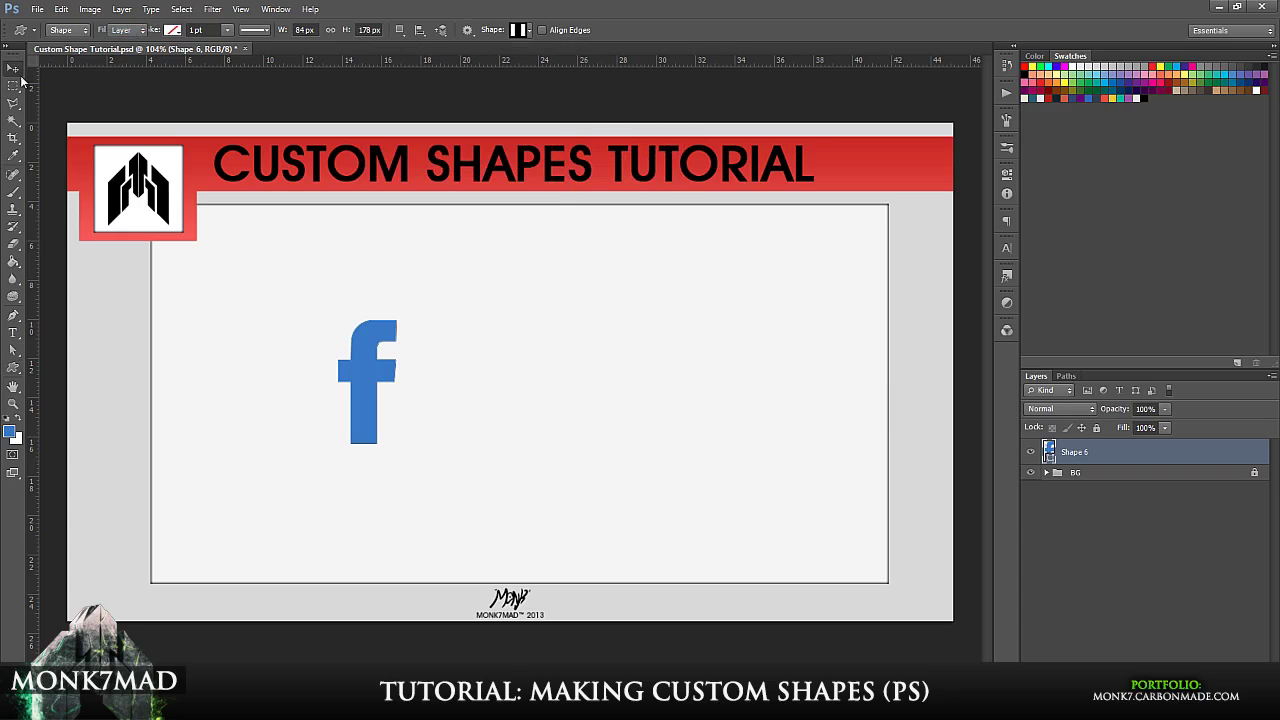
left_click(36, 9)
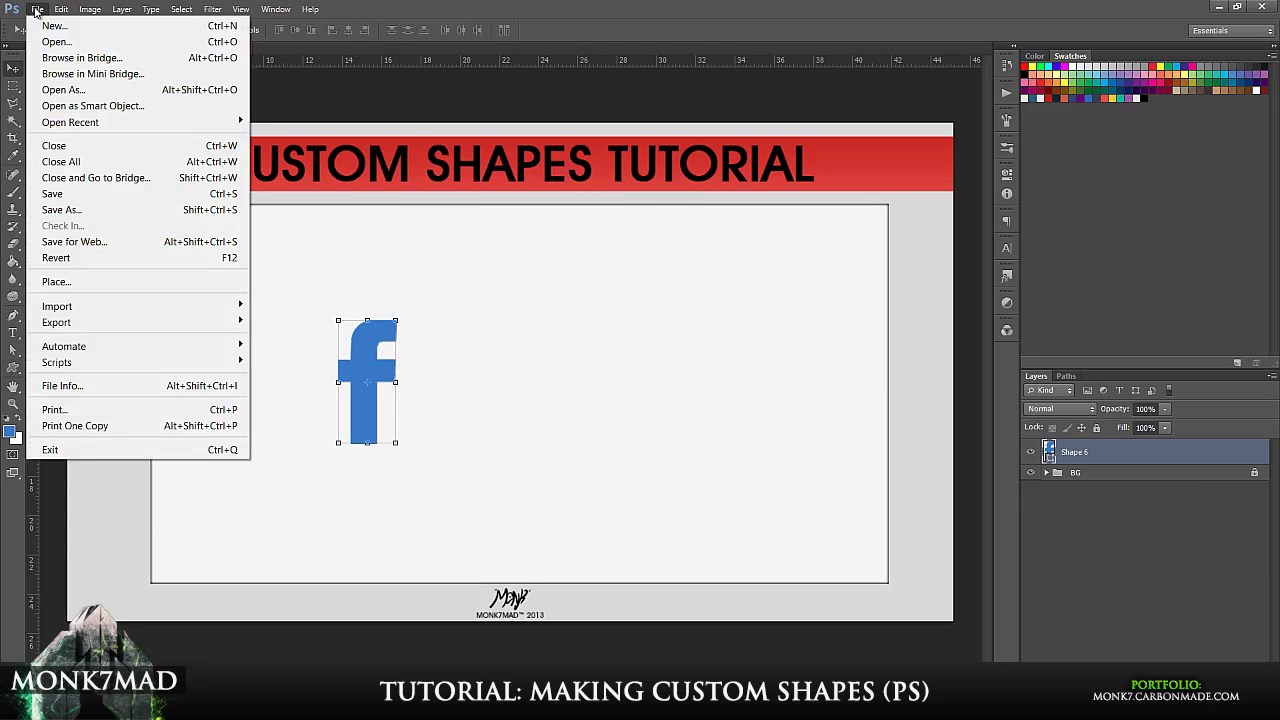
While loading custom shapes, move the Social Set file from the Desktop into the Custom Shapes folder.
left_click(16, 369)
left_click(528, 30)
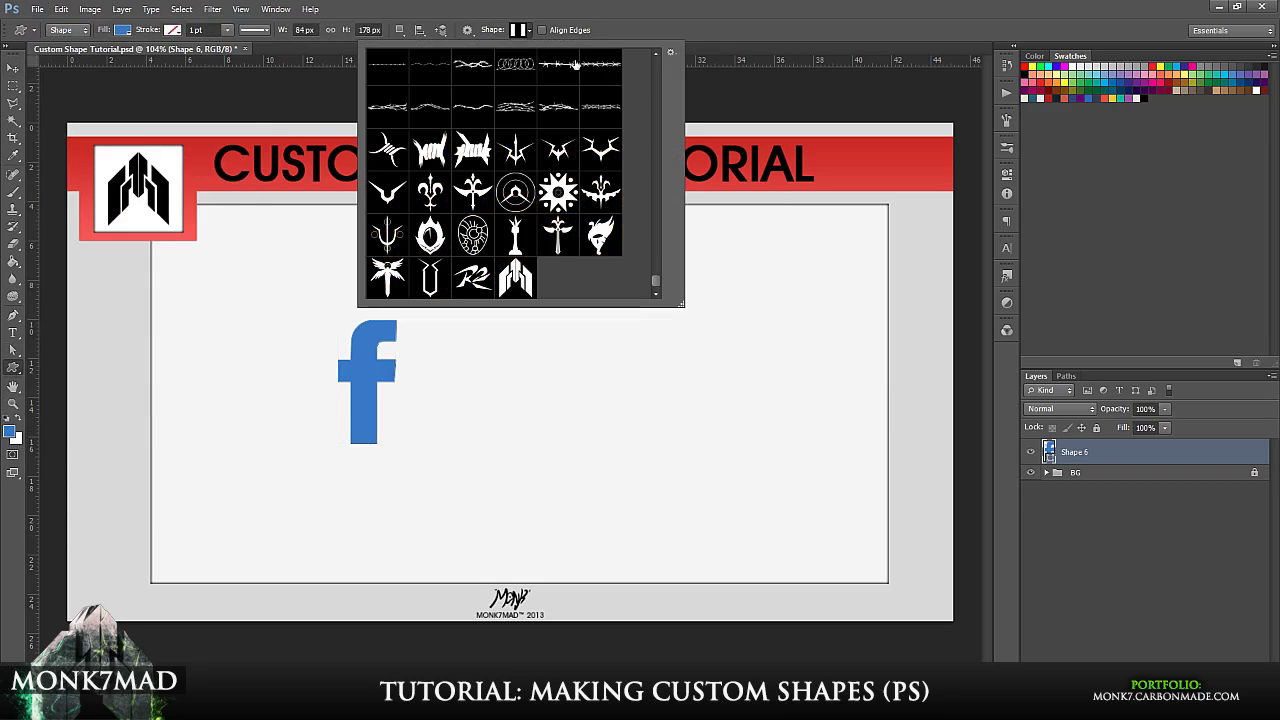
left_click(670, 52)
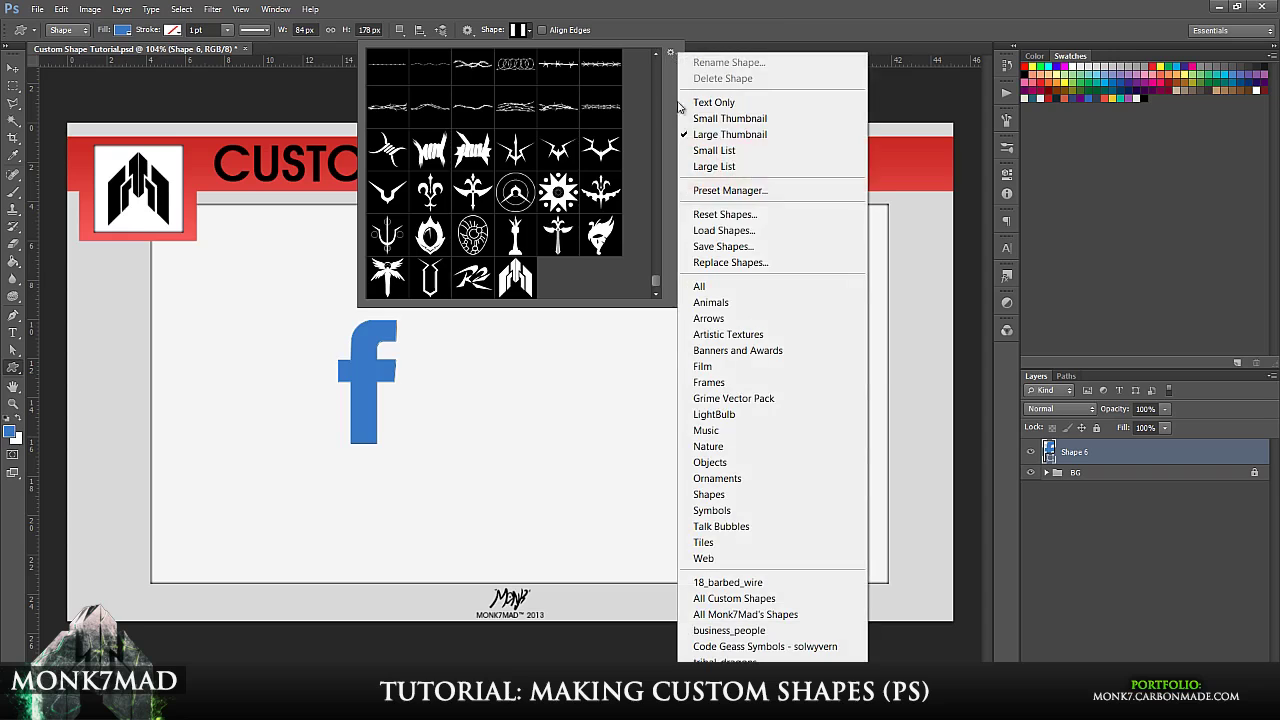
left_click(724, 230)
left_click(437, 240)
left_click(742, 372)
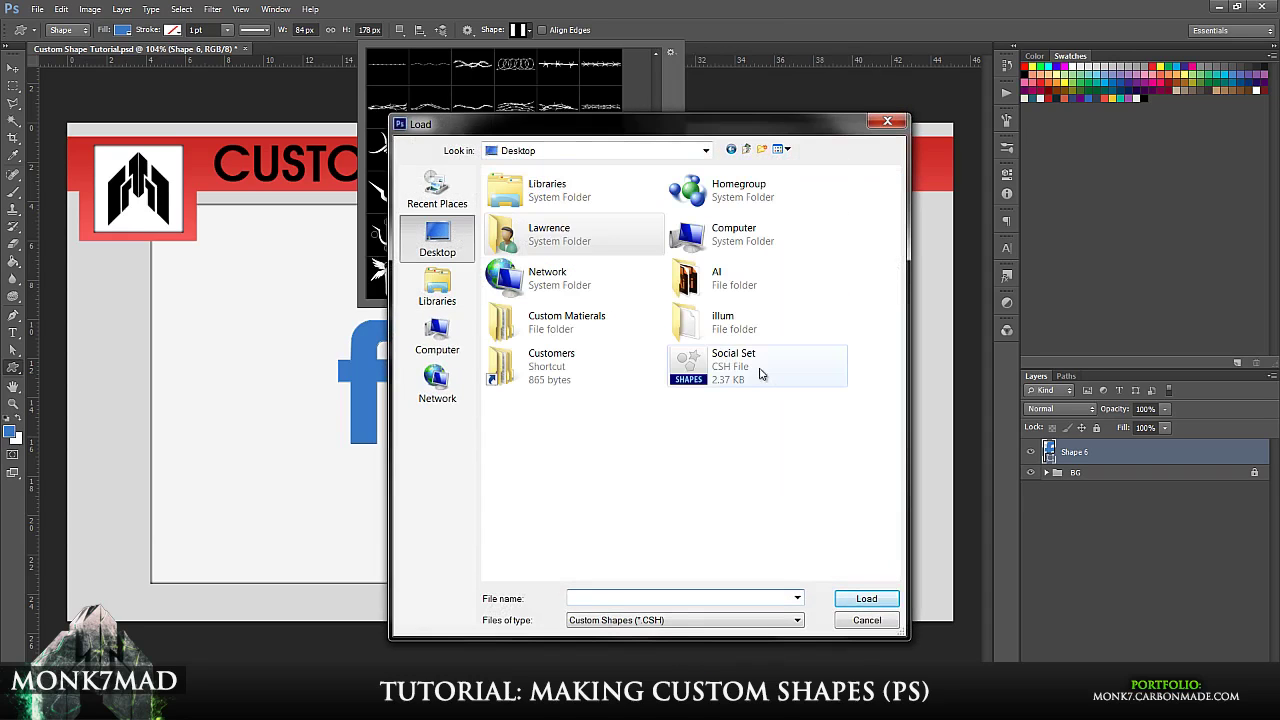
right_click(736, 377)
left_click(766, 275)
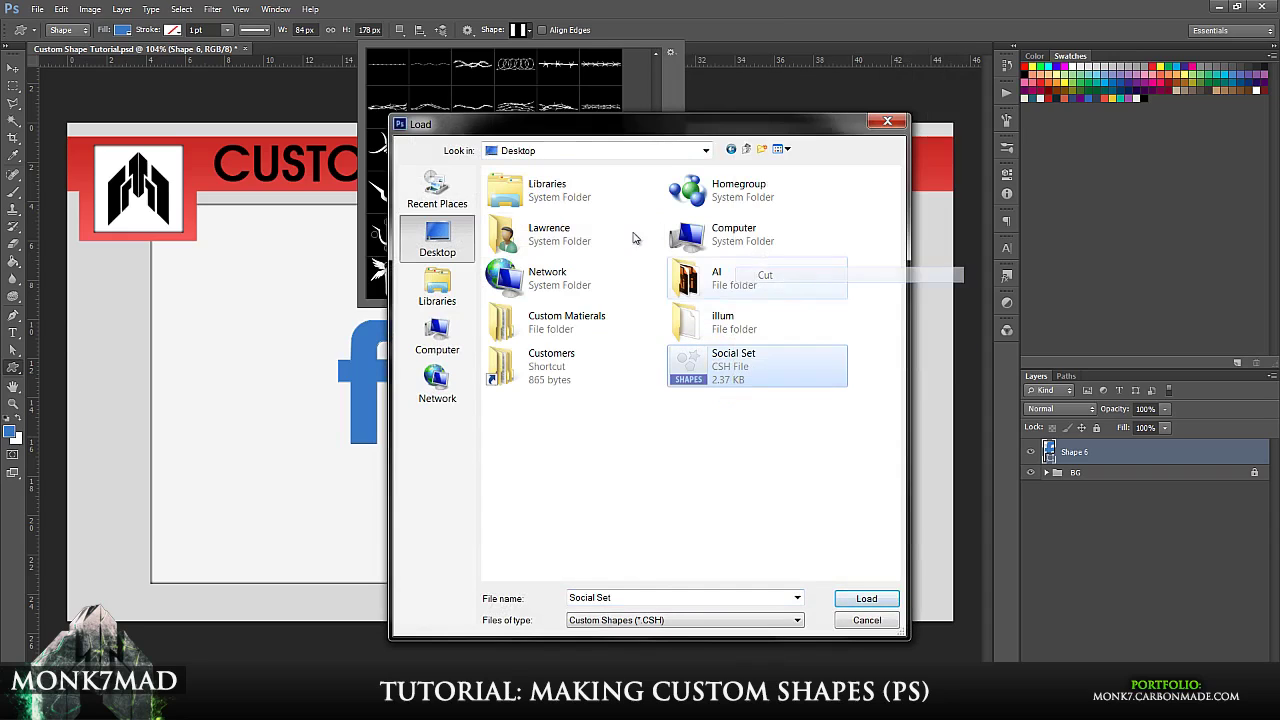
left_click(731, 149)
right_click(599, 369)
left_click(631, 447)
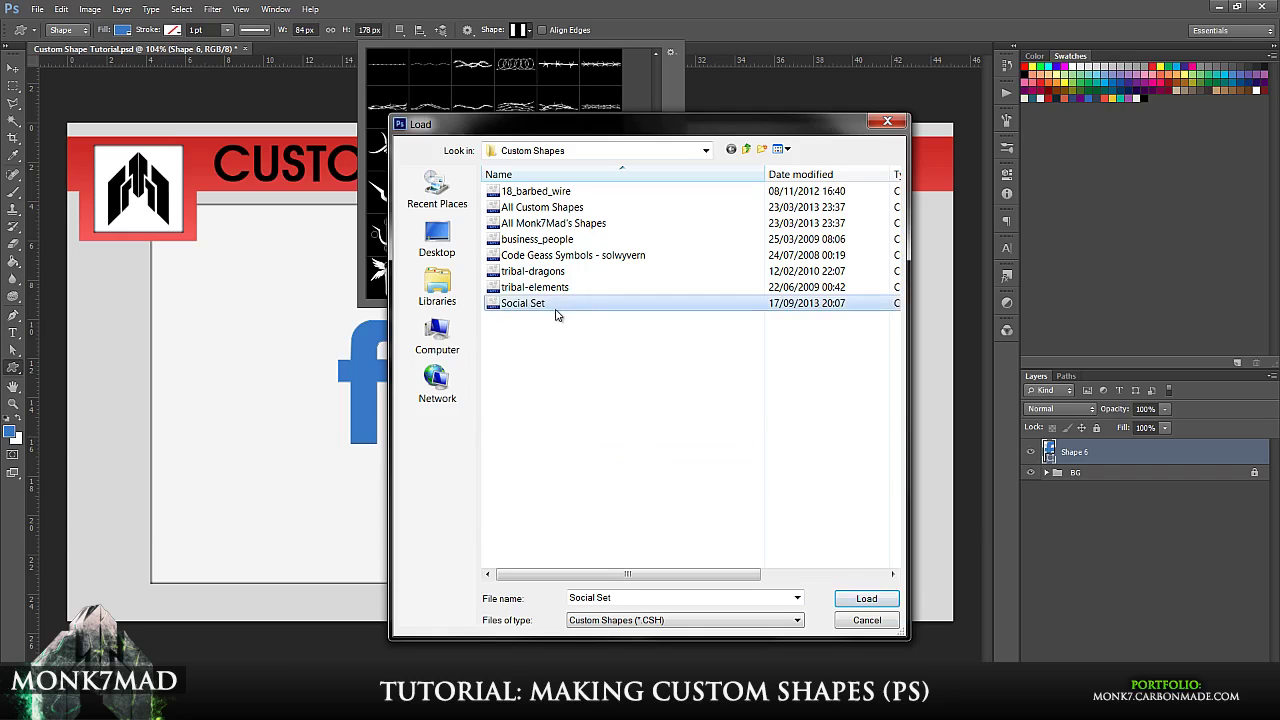
Load the Social Set file into the custom shapes and pick the bird shape from it.
left_click(864, 599)
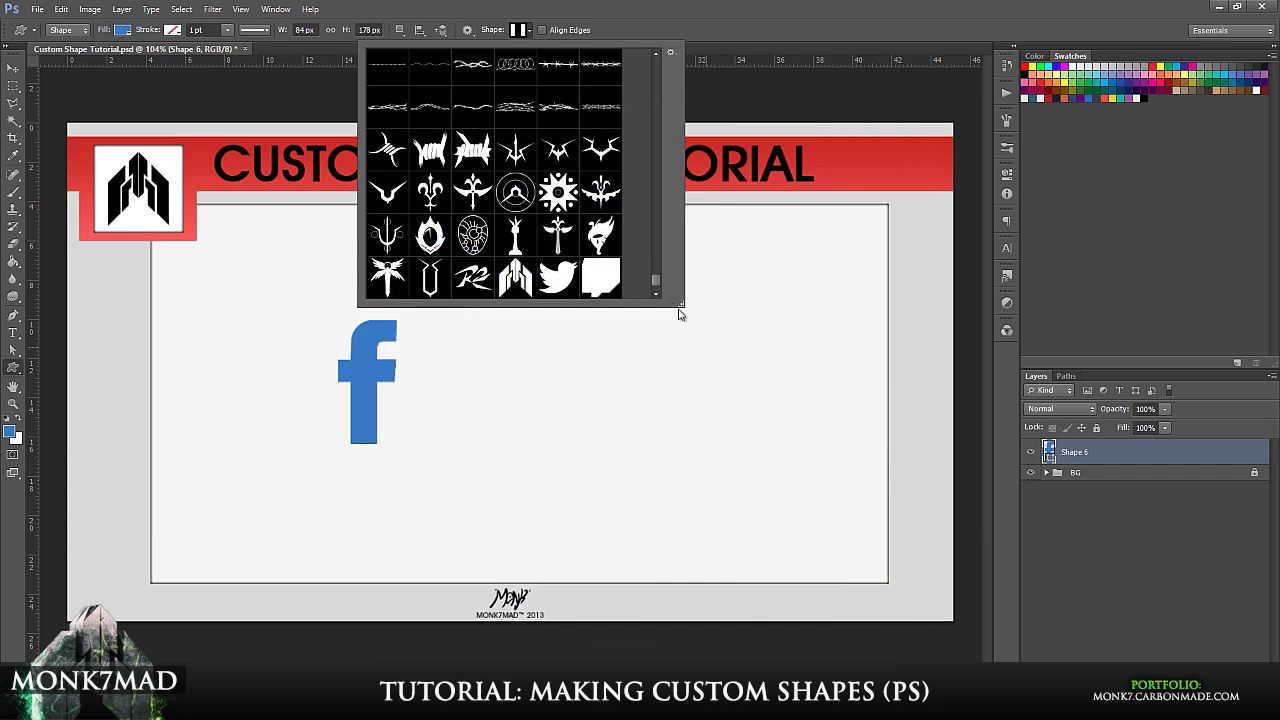
scroll(535, 260, "down", 2)
left_click(557, 235)
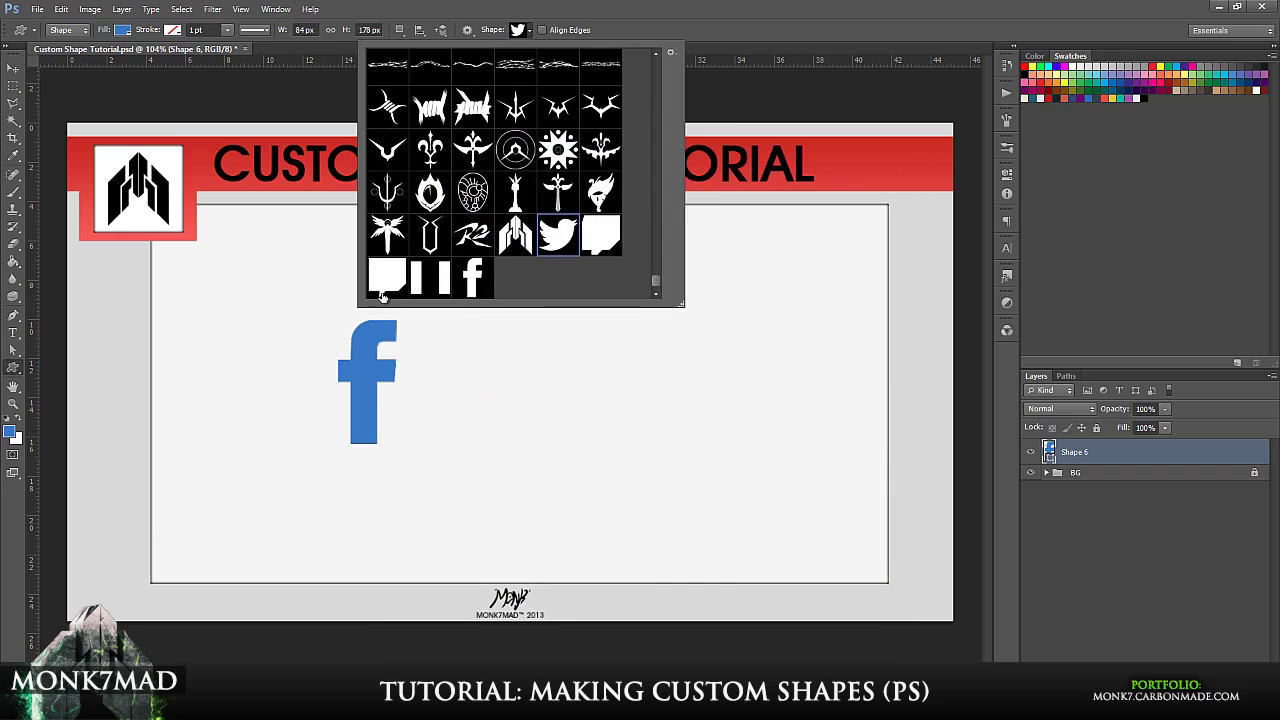
Draw the loaded "f" custom shape about 112 x 239 px, to the right of the existing "f".
left_click(473, 277)
left_click(540, 366)
left_click_drag(536, 345, 613, 511)
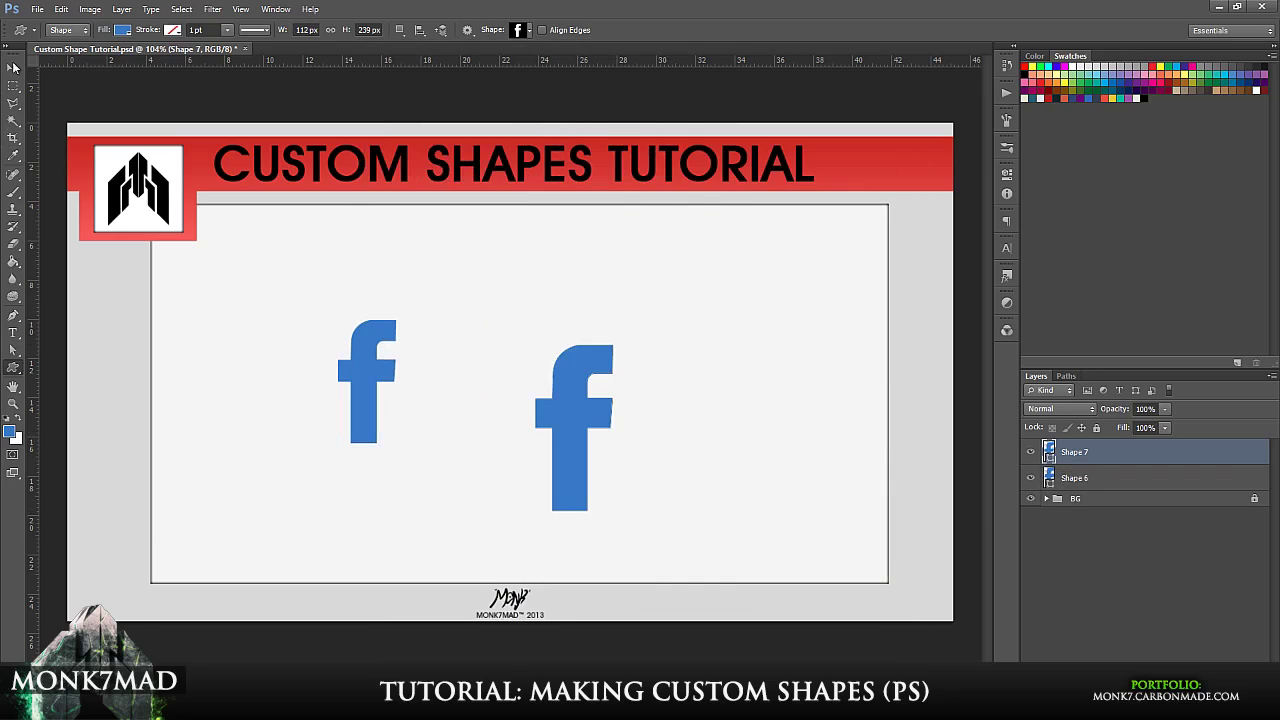
Delete both "f" shape layers, Shape 7 and Shape 6, leaving only the BG group.
left_click(20, 64)
key("Delete")
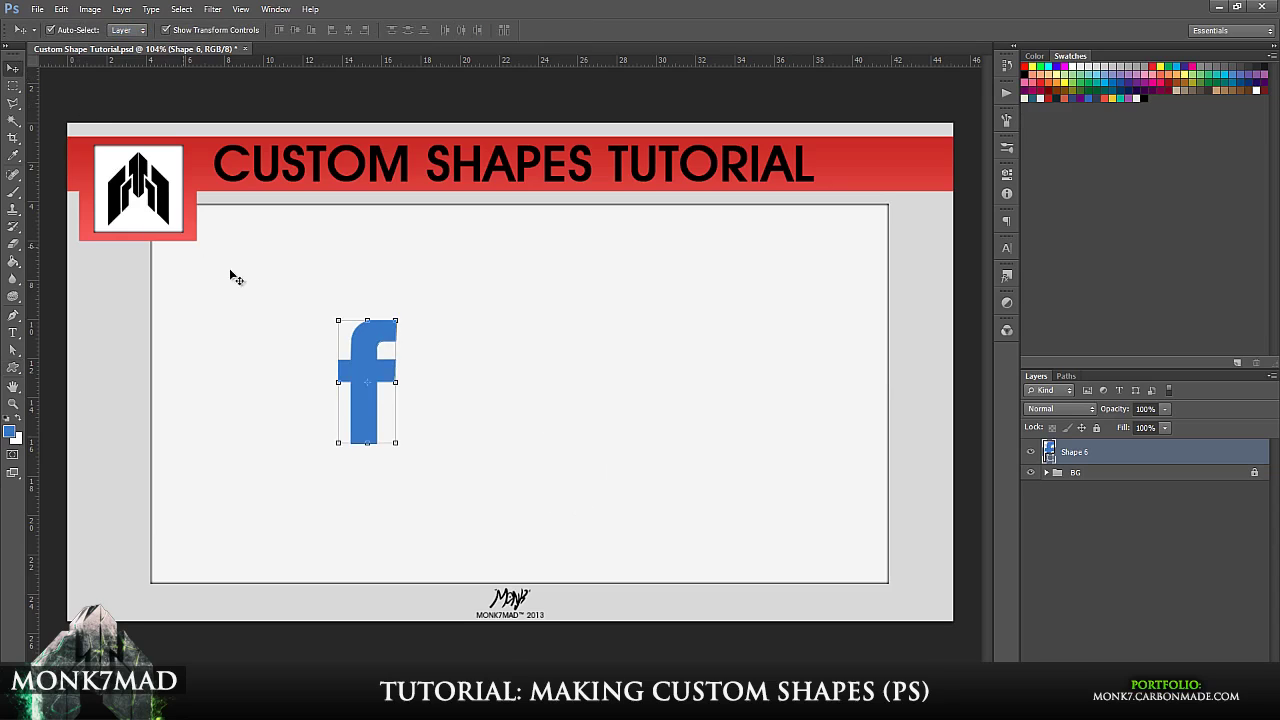
key("Delete")
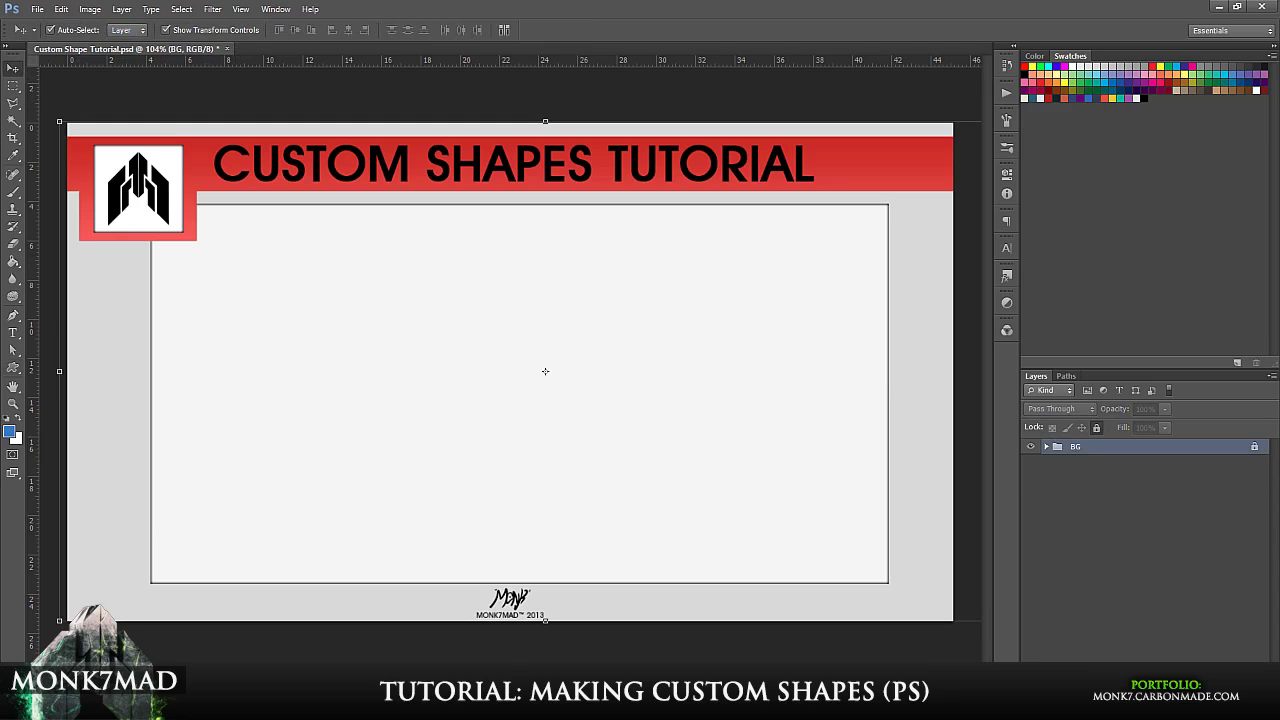